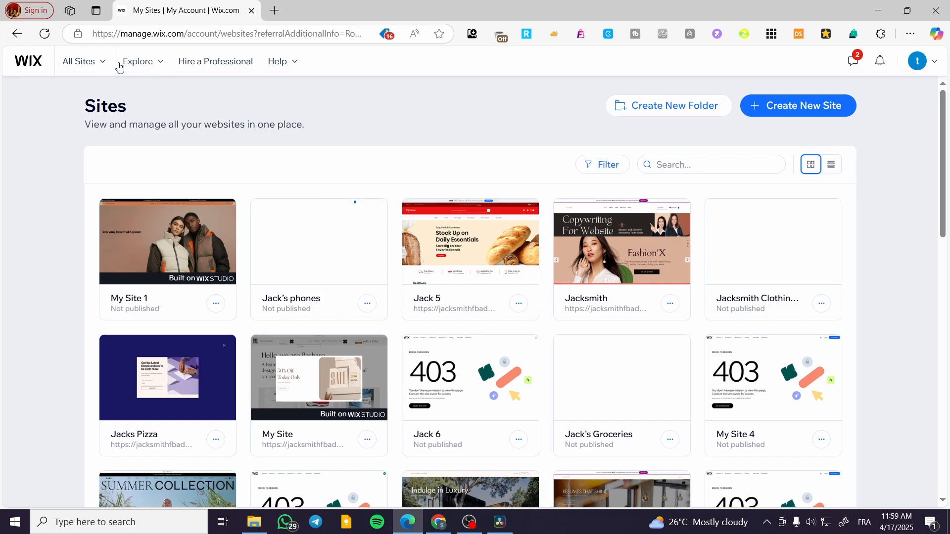
# - Open the new-site creation link in a second tab and switch to that tab
pyautogui.rightClick(825, 108)
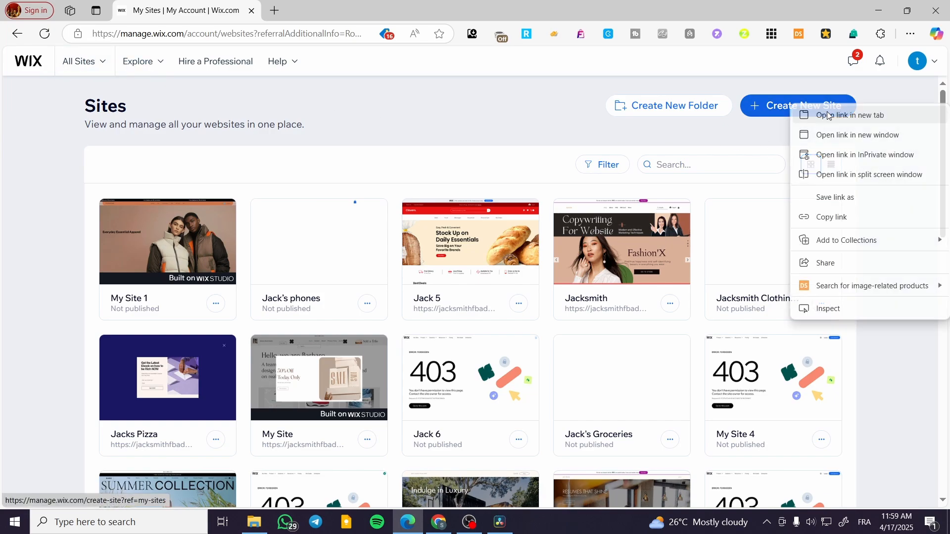
pyautogui.click(836, 117)
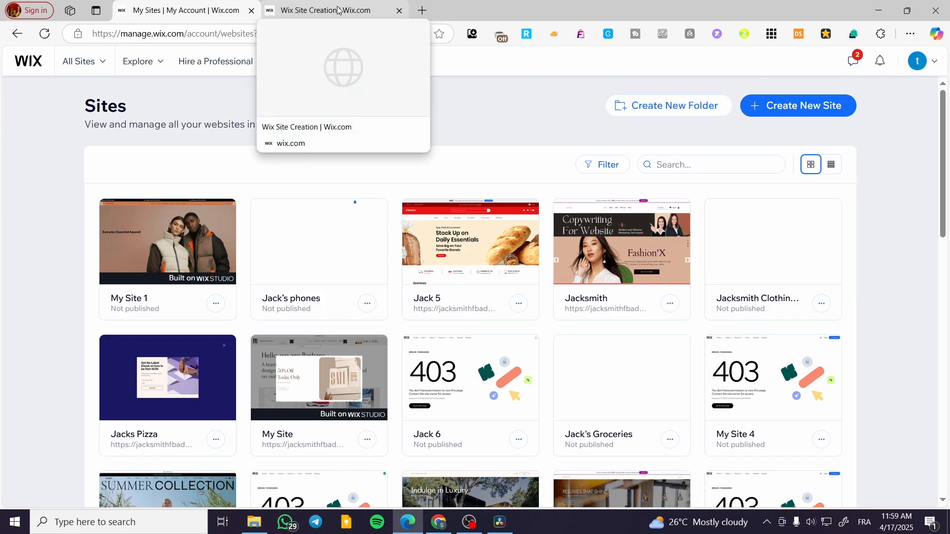
pyautogui.click(301, 7)
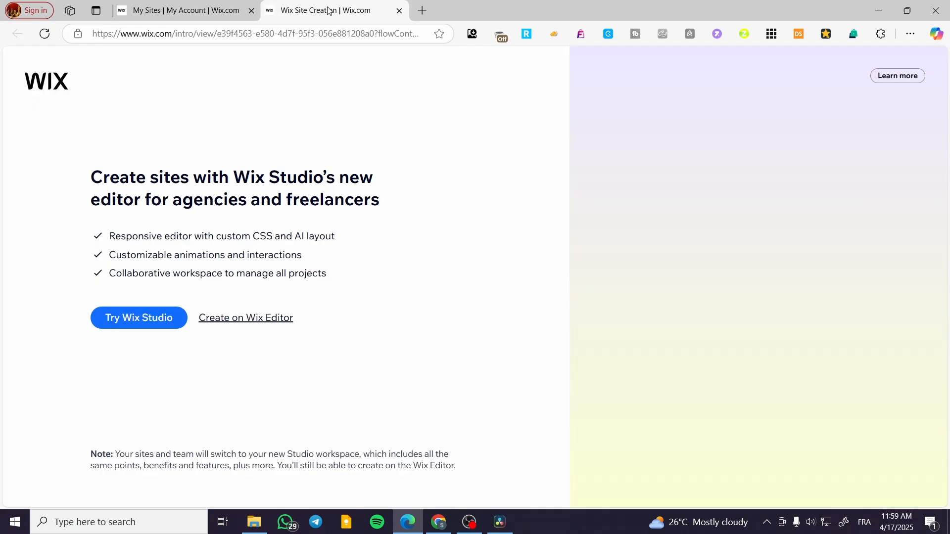
pyautogui.click(192, 6)
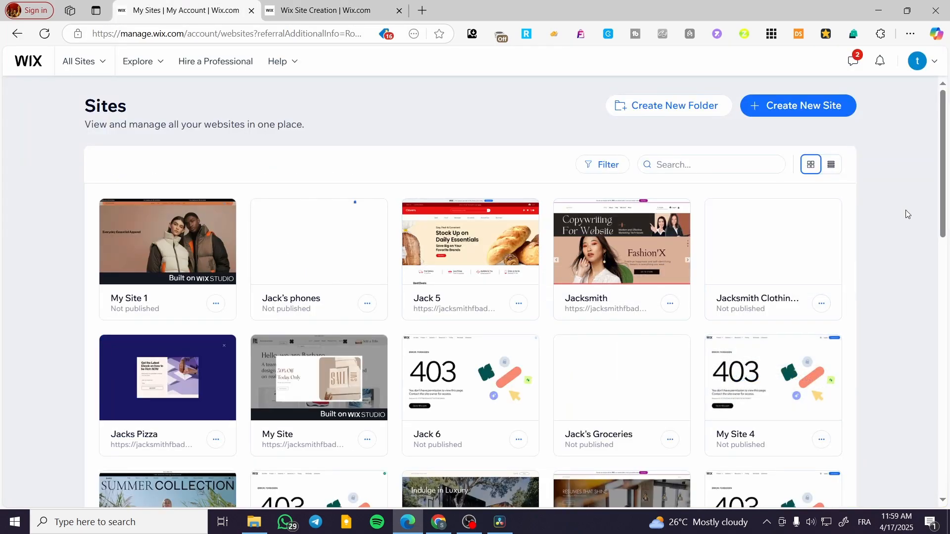
pyautogui.click(341, 5)
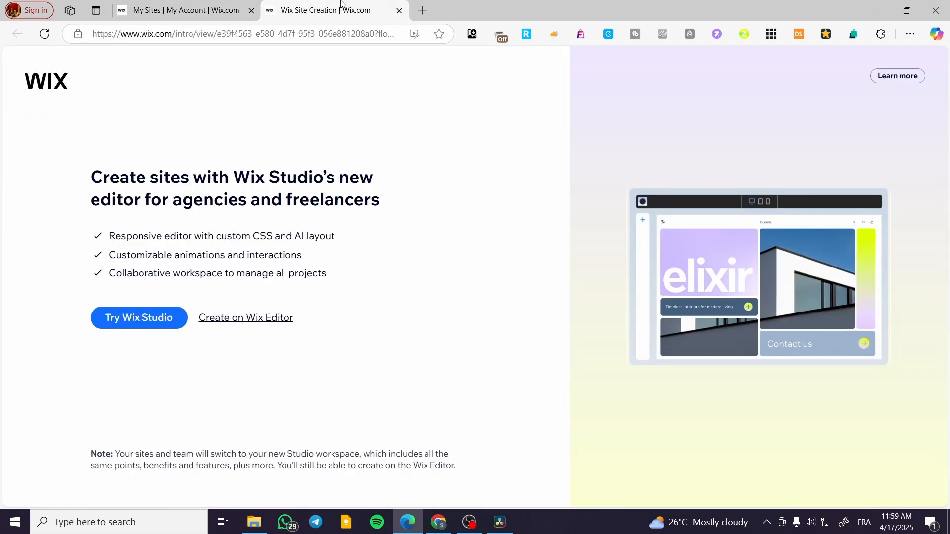
# - Choose Try Wix Studio to start creating the new site
pyautogui.click(133, 319)
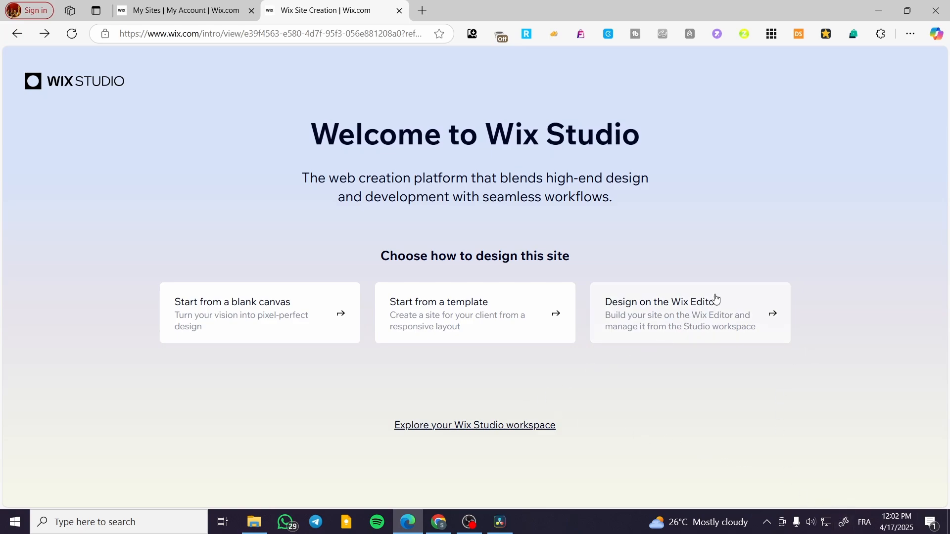
# - Choose the Design on the Wix Editor option for the new site
pyautogui.click(661, 315)
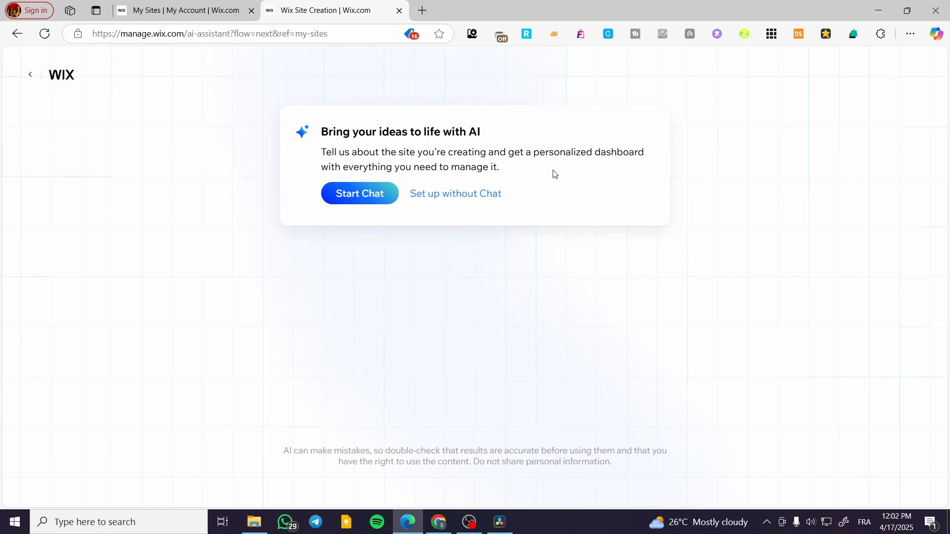
# - Start the AI setup chat and answer 'clothing store' as the business type
pyautogui.click(371, 194)
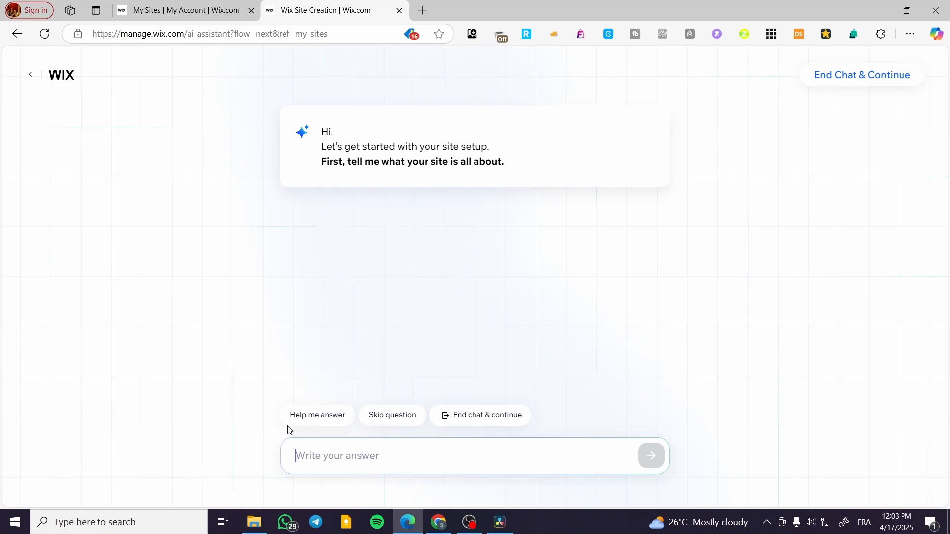
pyautogui.click(315, 417)
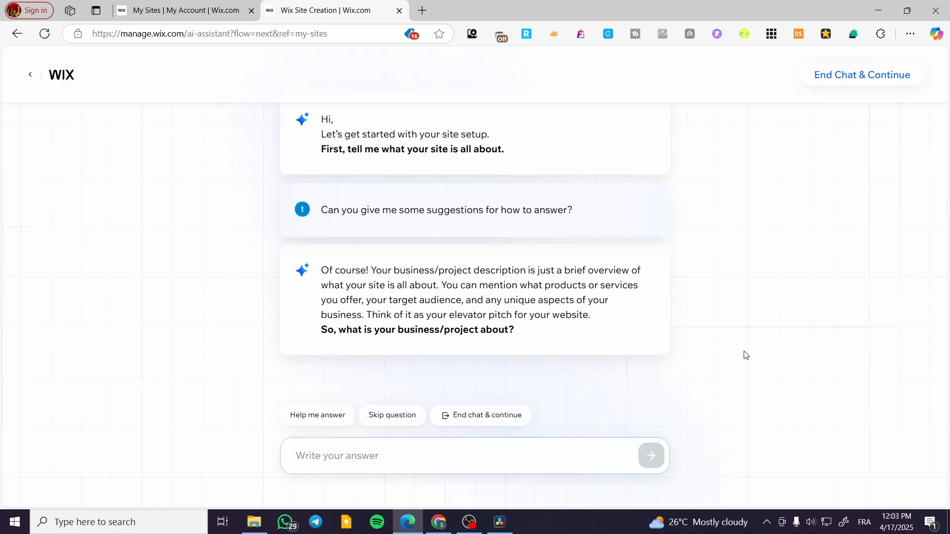
pyautogui.write('colot')
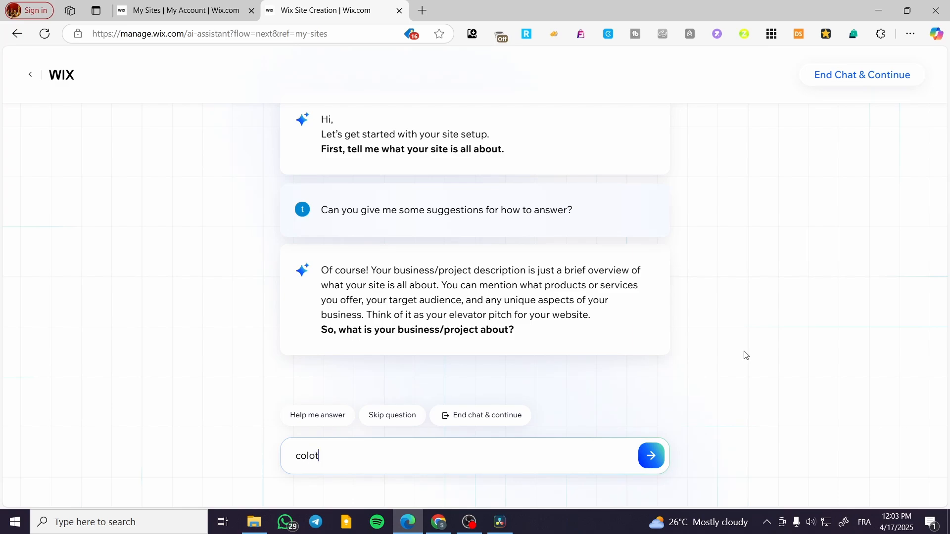
pyautogui.write('hing store')
pyautogui.click(305, 449)
pyautogui.press('Delete')
pyautogui.click(657, 456)
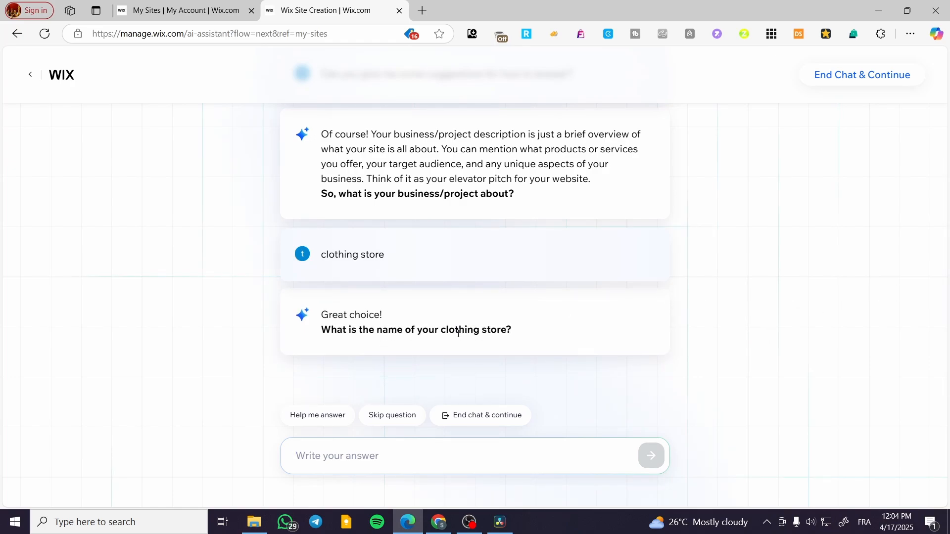
# - Send 'Jack Smith Clothes' as the store name and begin drafting the next answer
pyautogui.click(388, 453)
pyautogui.write('ac')
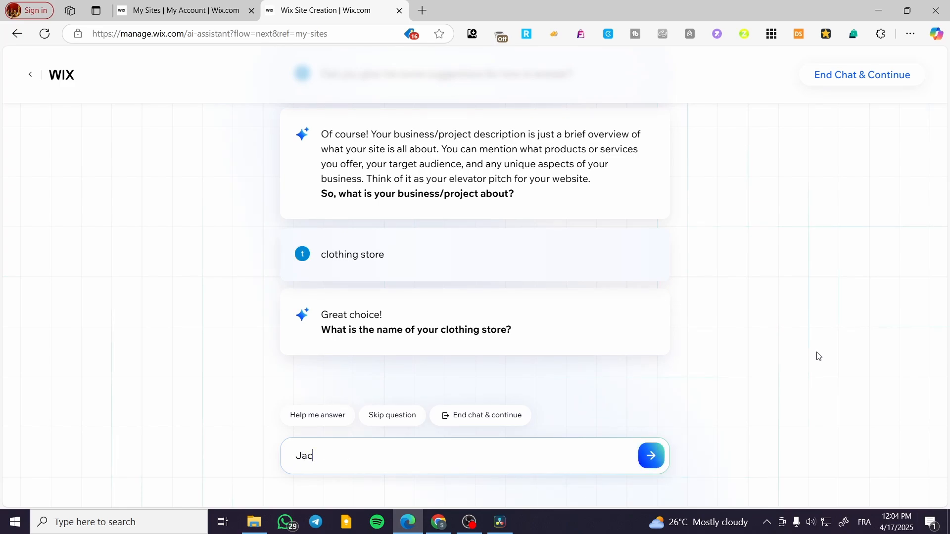
pyautogui.write('k Smith Clothes')
pyautogui.click(650, 455)
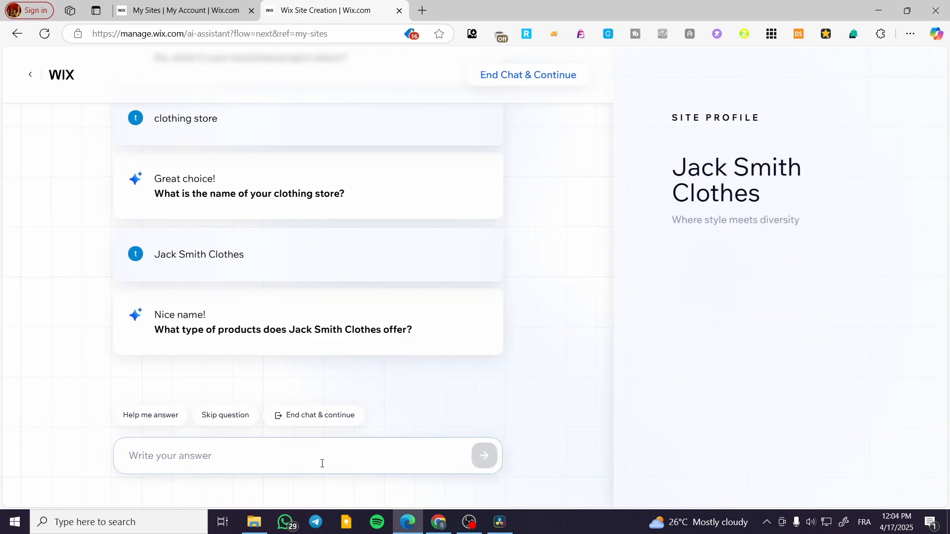
pyautogui.write('Cl')
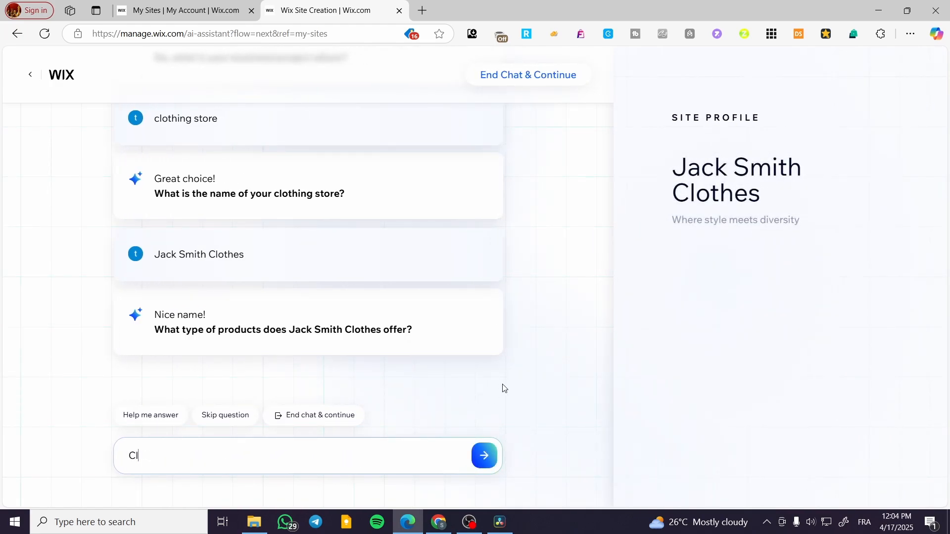
pyautogui.write('othings')
pyautogui.press('BackSpace')
# - Answer the products question with 'shirts, shoes, tops and bottoms'
pyautogui.click(484, 456)
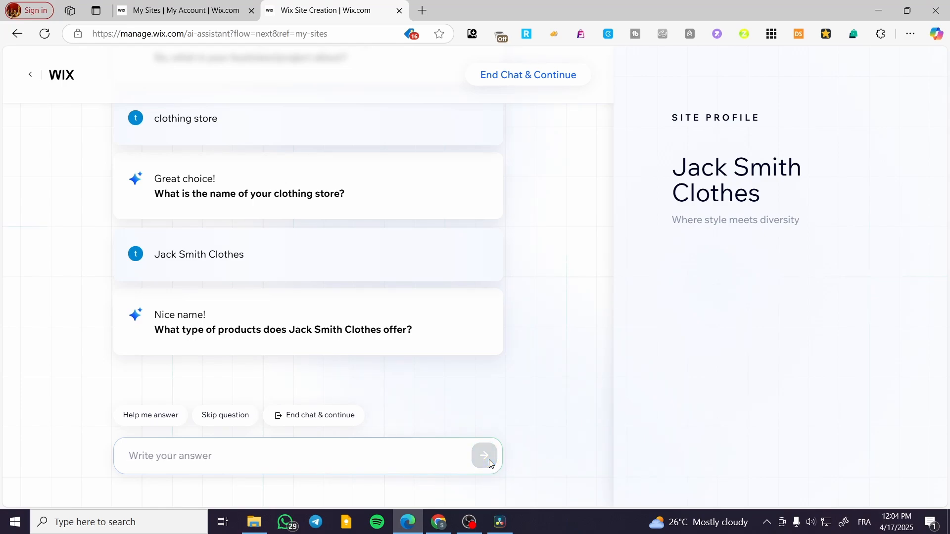
pyautogui.write('shie')
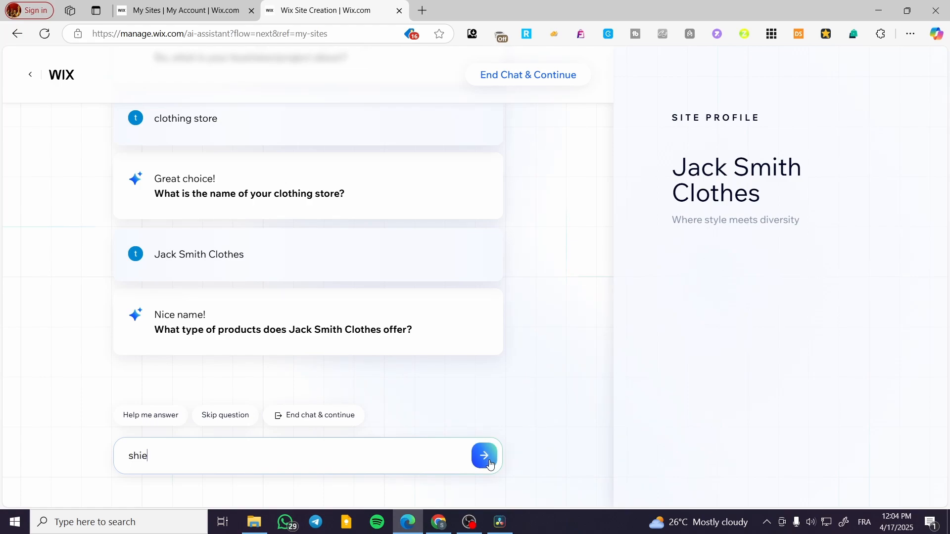
pyautogui.press('BackSpace')
pyautogui.write('rts, shoes,')
pyautogui.write('tops a')
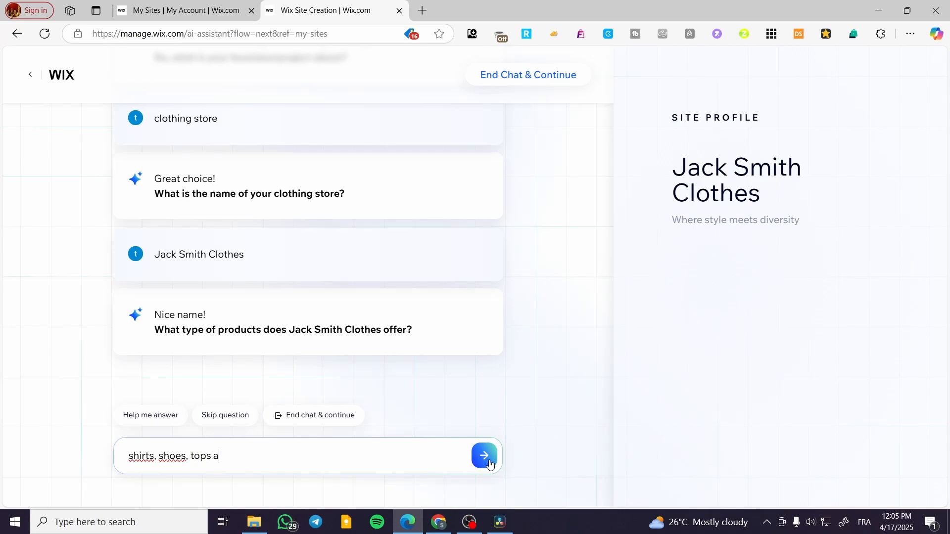
pyautogui.write('nd bottoms')
pyautogui.click(489, 461)
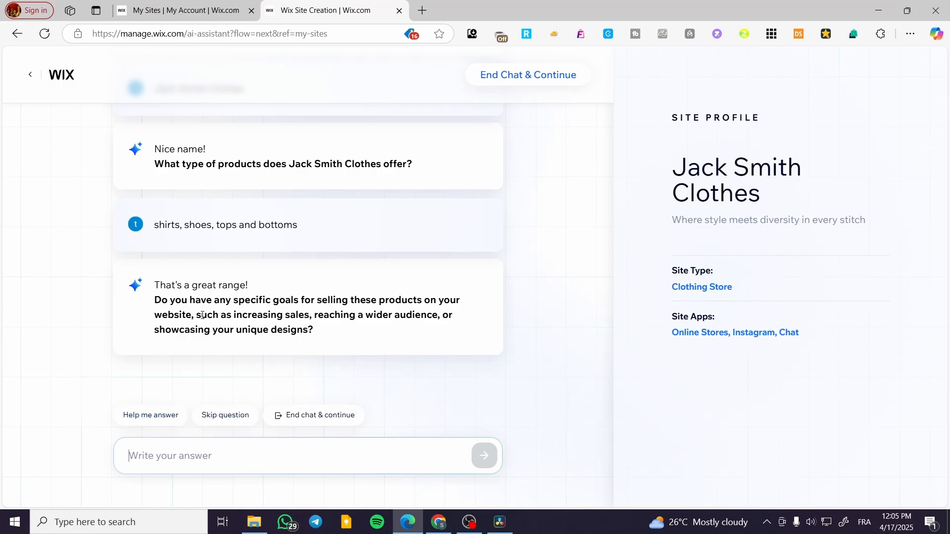
# - Give 'increasing sales' as the store's selling goal
pyautogui.moveTo(234, 317); pyautogui.dragTo(310, 316)
pyautogui.hotkey('ctrl', 'c')
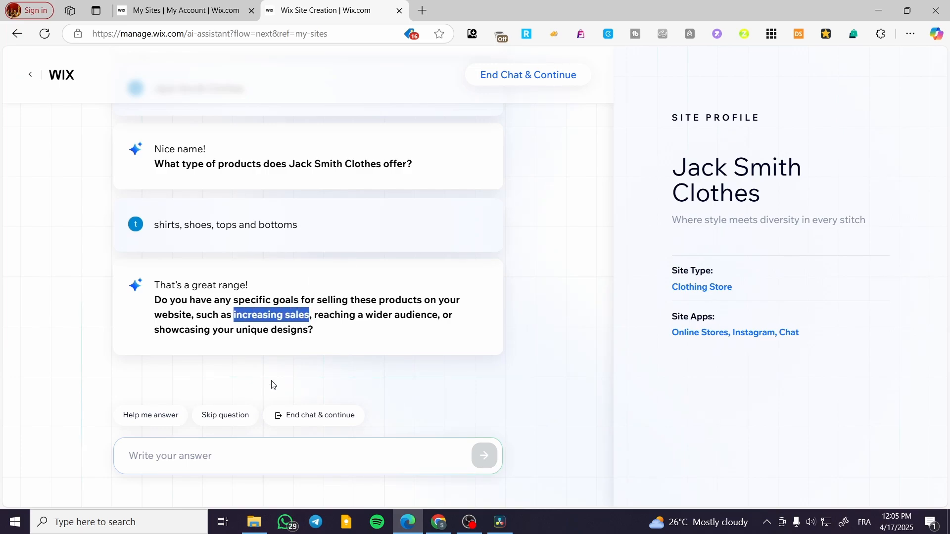
pyautogui.click(205, 458)
pyautogui.hotkey('ctrl', 'v')
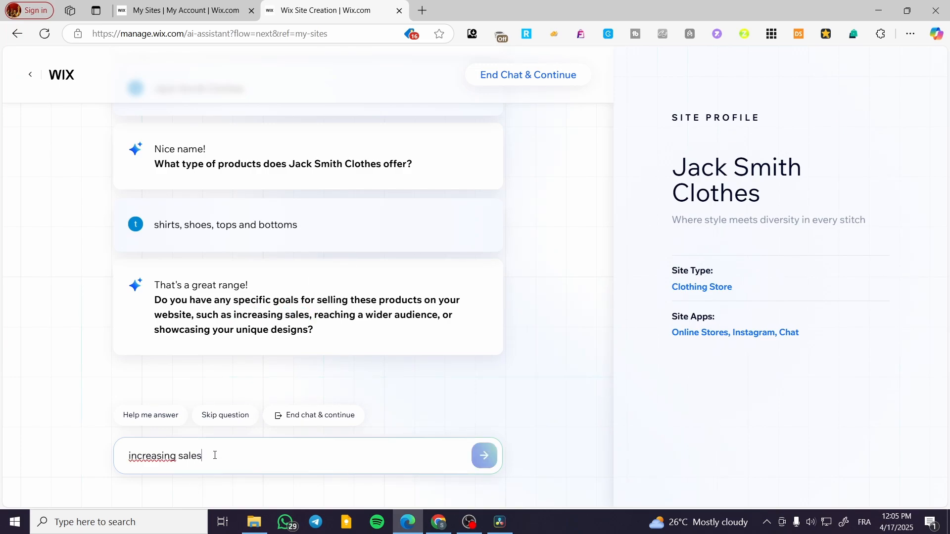
pyautogui.click(483, 457)
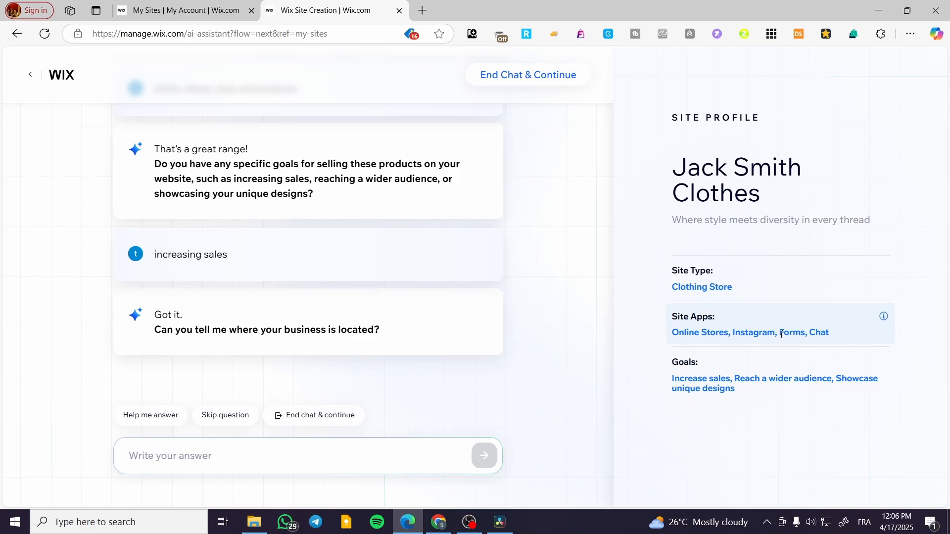
# - Answer the location question with 'it is an online store'
pyautogui.moveTo(779, 333); pyautogui.dragTo(805, 333)
pyautogui.click(794, 335)
pyautogui.click(238, 453)
pyautogui.write('it')
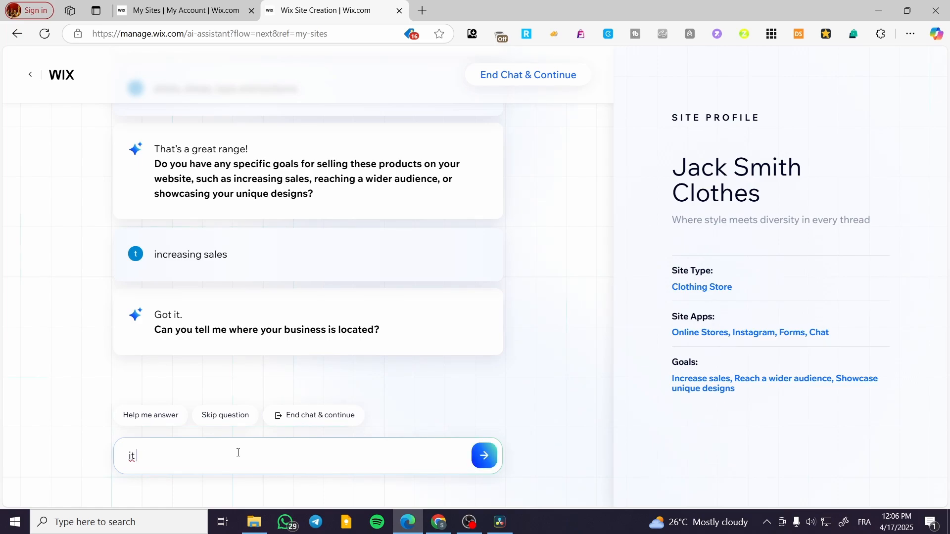
pyautogui.write(' is an i')
pyautogui.write('onlin')
pyautogui.write('e')
pyautogui.write(' store')
pyautogui.press('Return')
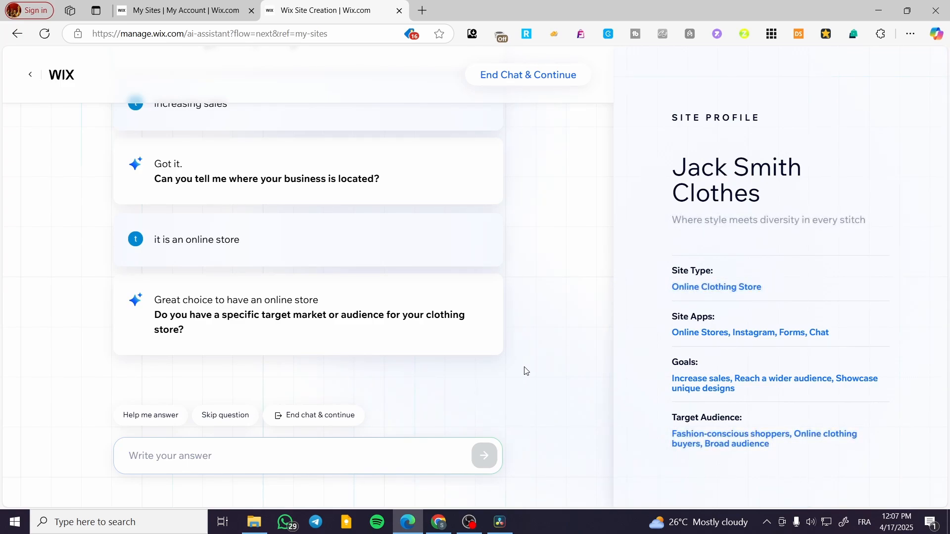
# - Reply 'no' to the question about a specific target market
pyautogui.write('no')
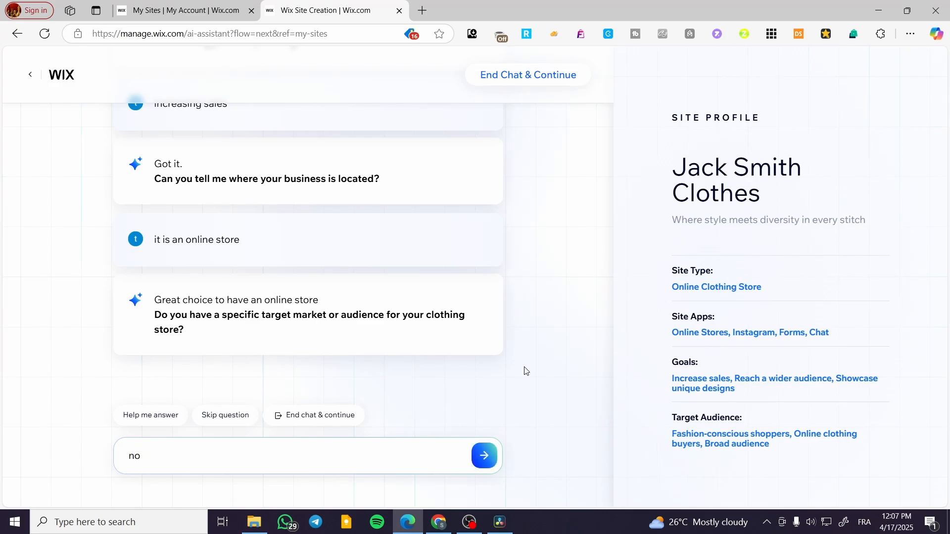
pyautogui.press('Return')
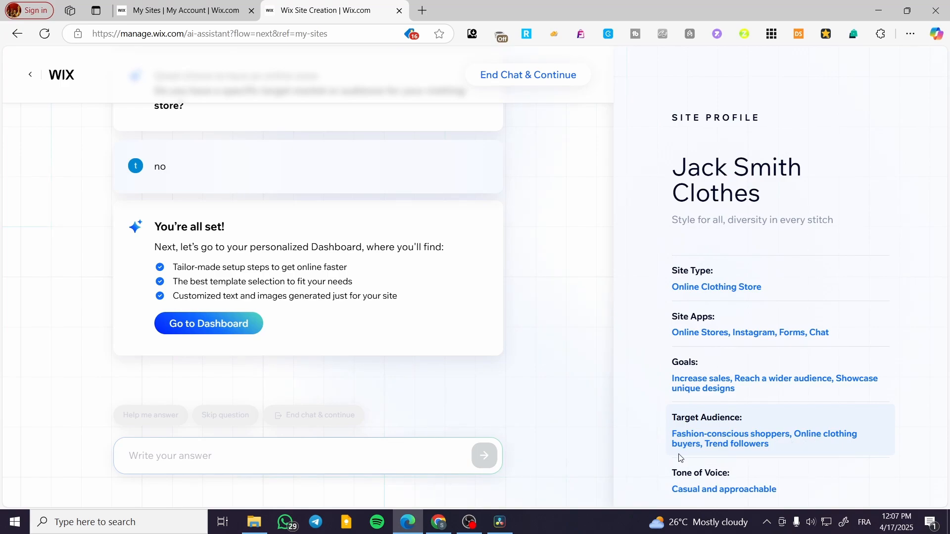
# - Review the finished Site Profile and go to the Jack Smith Clothes dashboard
pyautogui.scroll(-3, 772, 460)
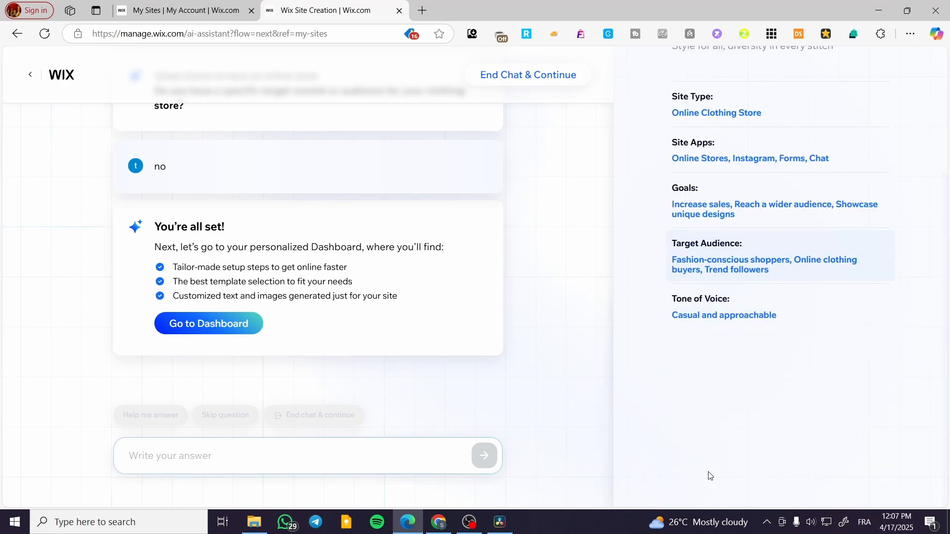
pyautogui.scroll(3, 717, 460)
pyautogui.scroll(-1, 774, 238)
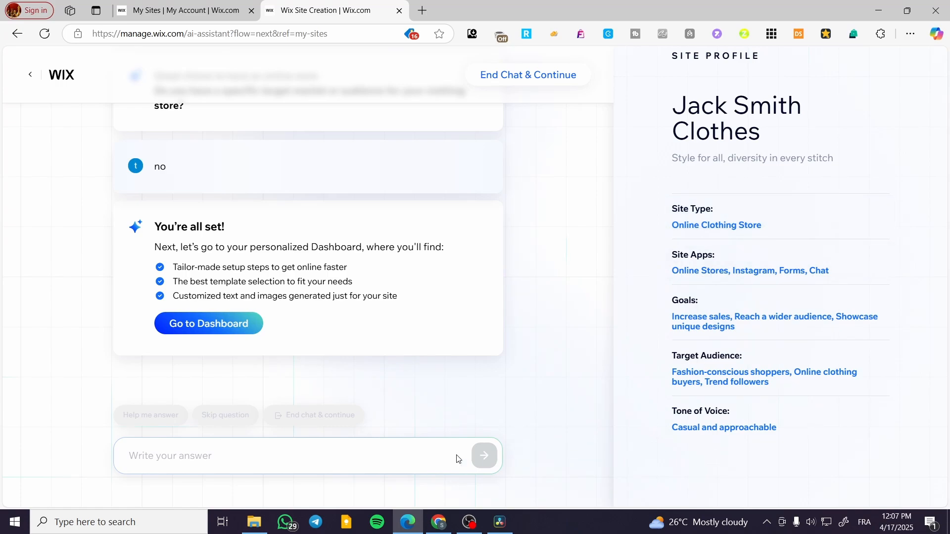
pyautogui.click(224, 328)
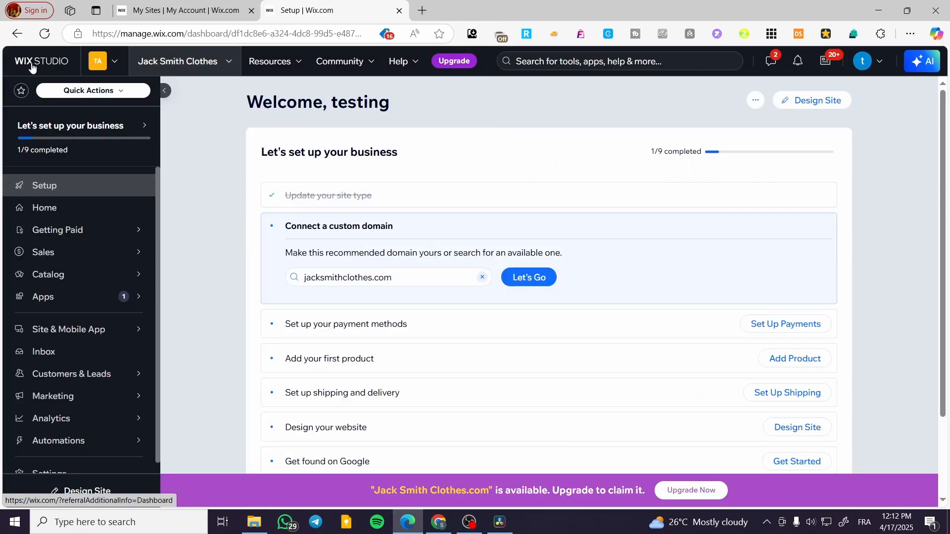
# - Choose Design Site from the dashboard to start designing the website
pyautogui.click(811, 101)
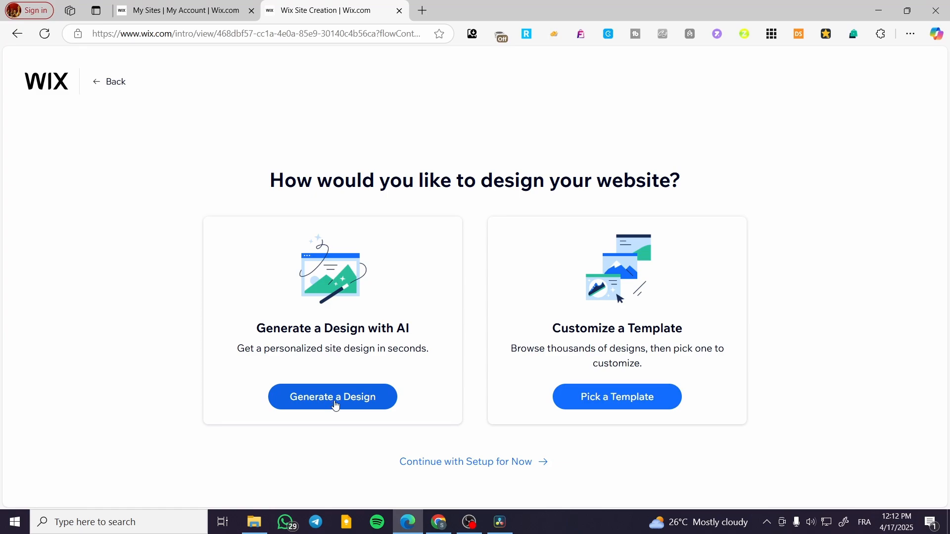
# - Generate an AI design for Jack Smith Clothes and scroll its homepage preview from hero to footer
pyautogui.click(547, 244)
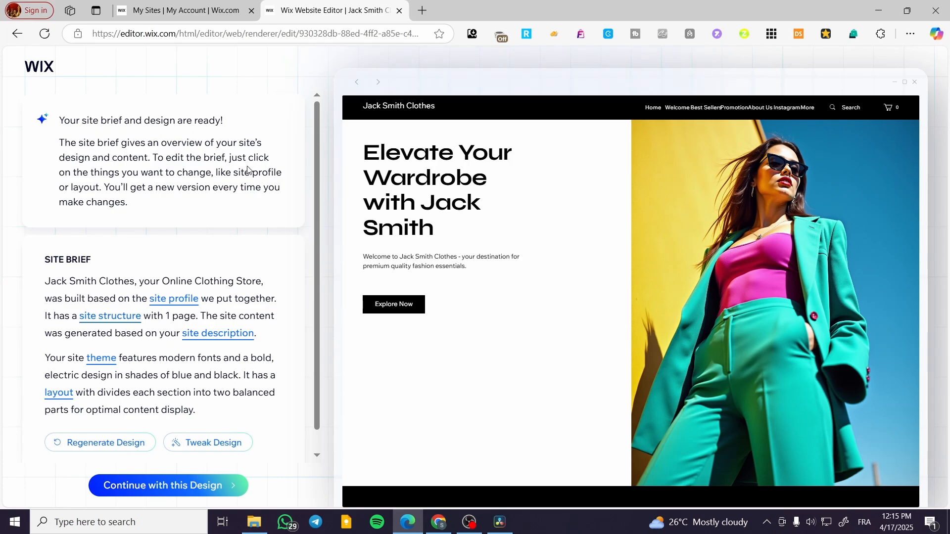
pyautogui.scroll(-5, 760, 228)
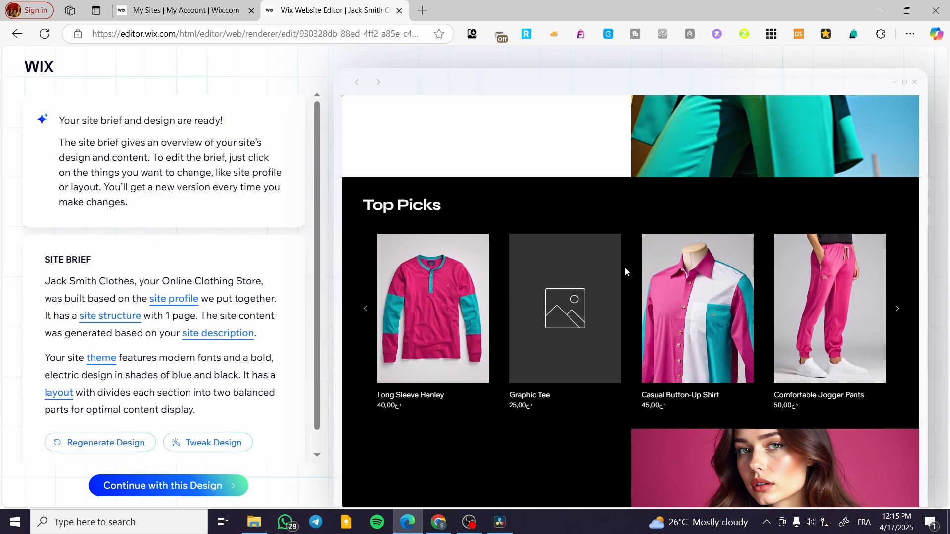
pyautogui.scroll(-5, 625, 267)
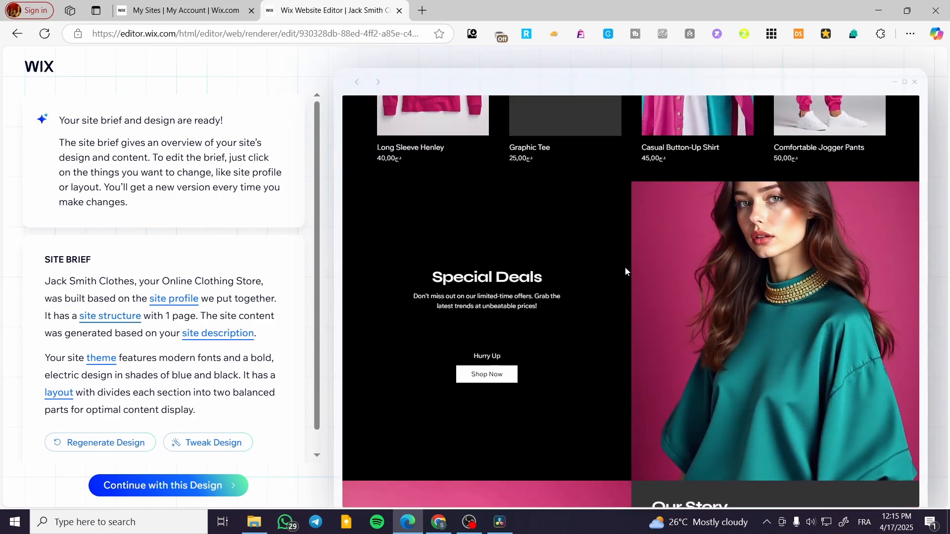
pyautogui.scroll(10, 625, 267)
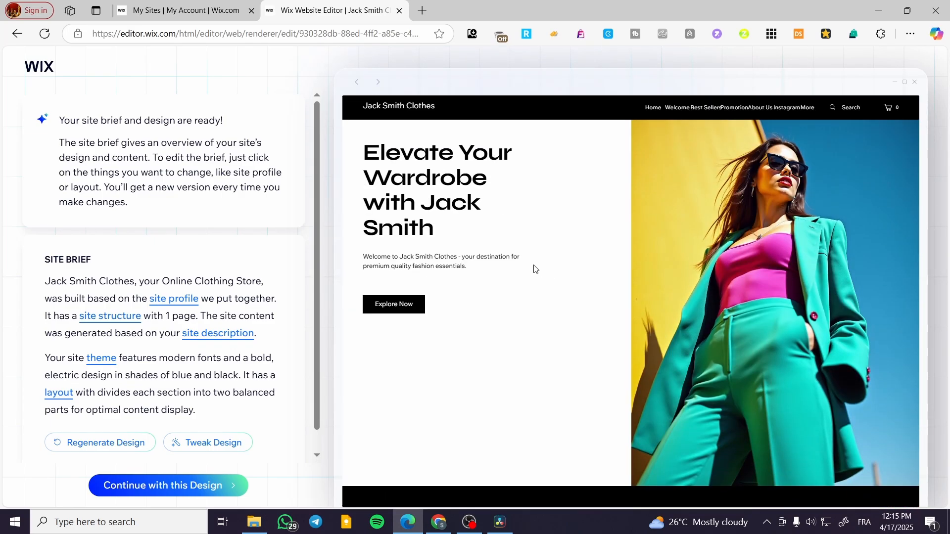
pyautogui.scroll(-10, 643, 202)
pyautogui.scroll(-7, 640, 189)
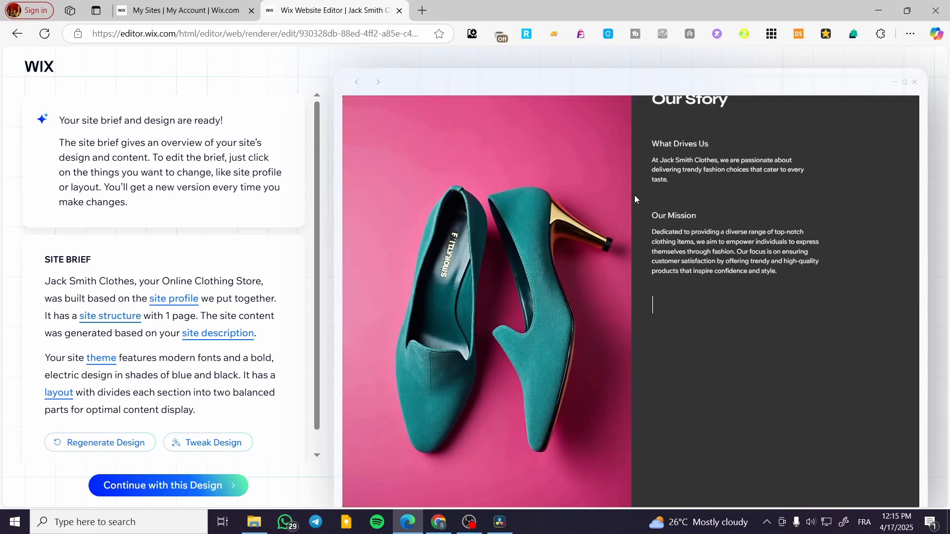
pyautogui.scroll(10, 571, 367)
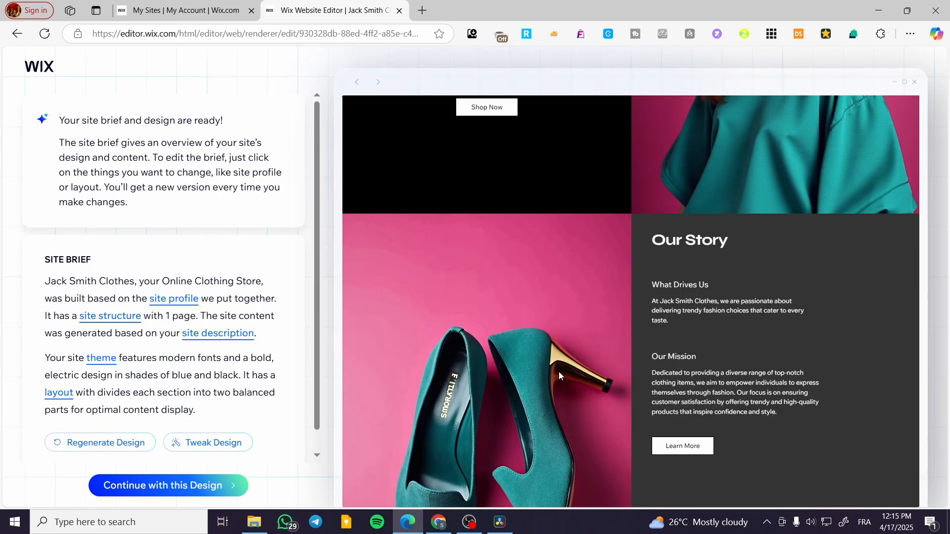
pyautogui.scroll(-10, 705, 317)
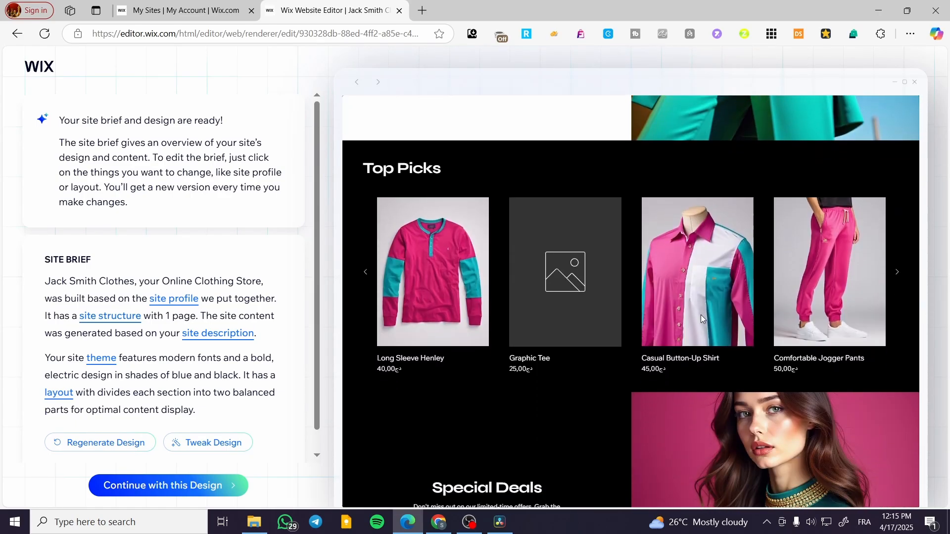
pyautogui.scroll(-10, 699, 312)
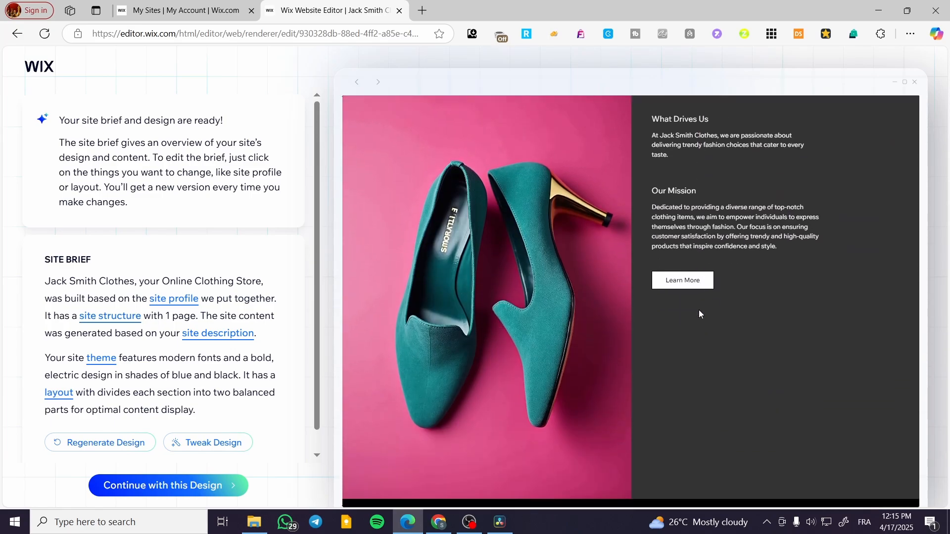
pyautogui.scroll(-2, 698, 307)
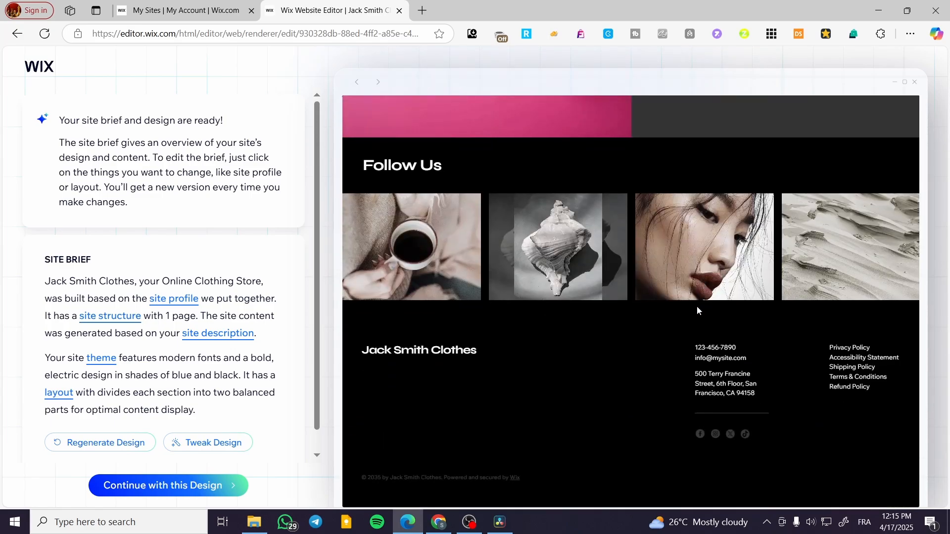
pyautogui.scroll(10, 527, 296)
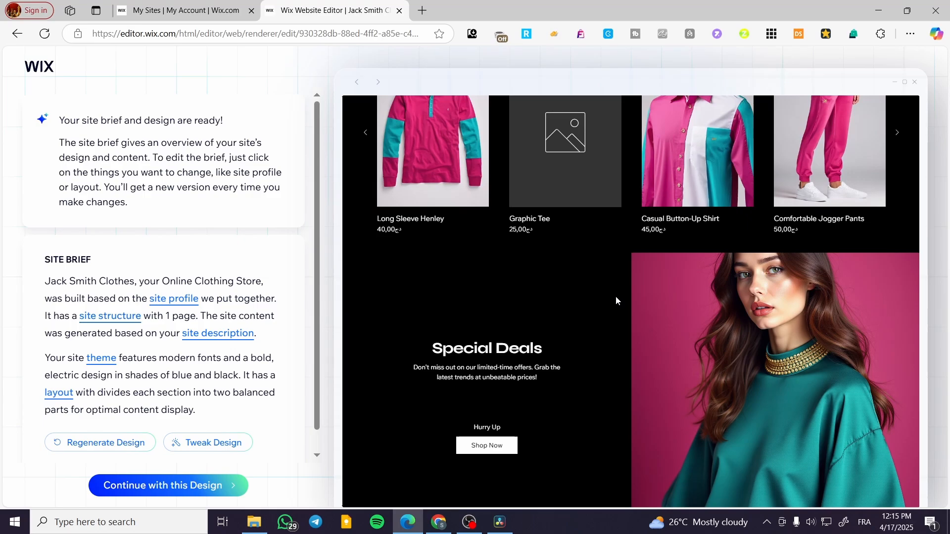
pyautogui.scroll(3, 536, 281)
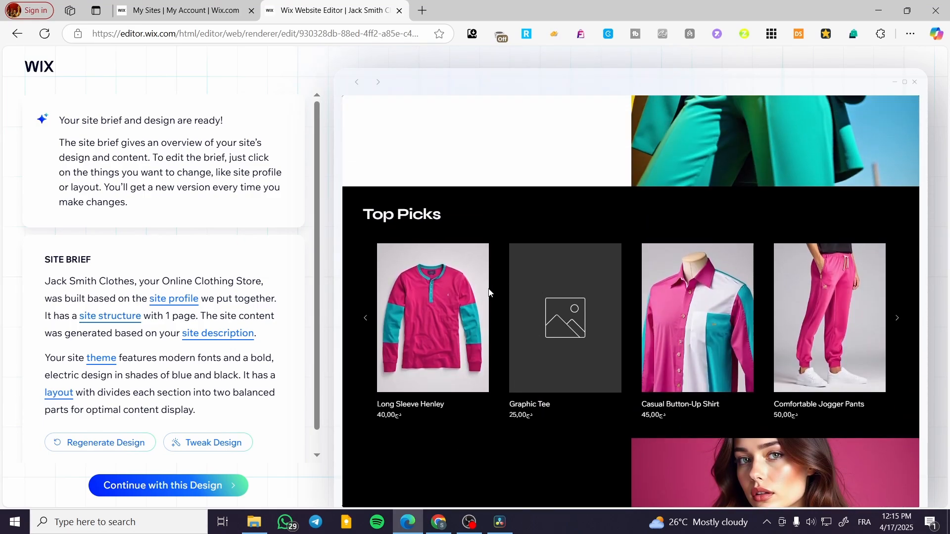
pyautogui.scroll(2, 489, 292)
pyautogui.scroll(3, 554, 294)
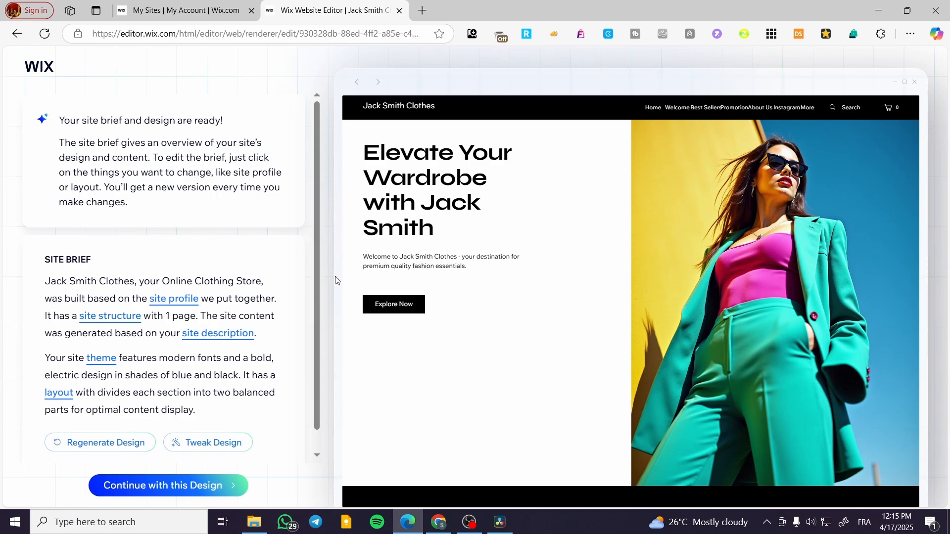
pyautogui.scroll(-1, 82, 271)
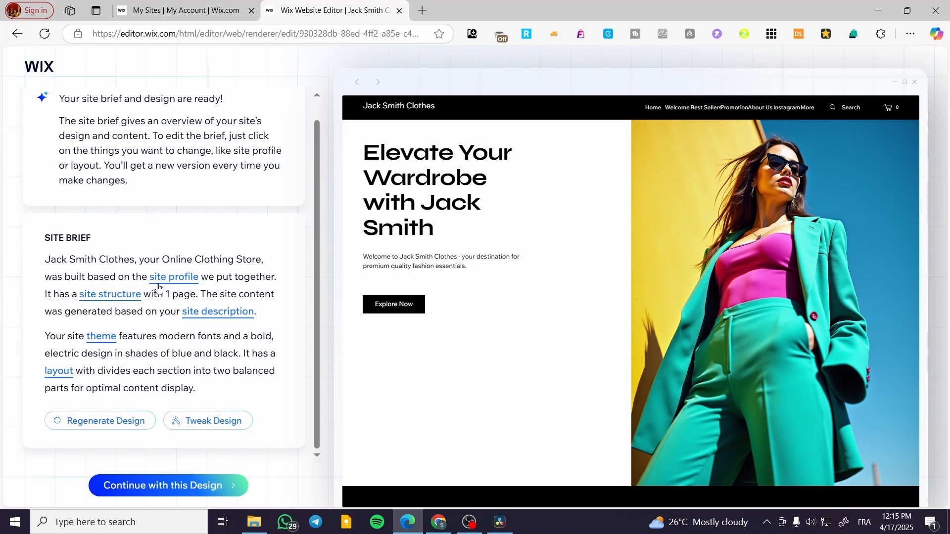
pyautogui.click(178, 283)
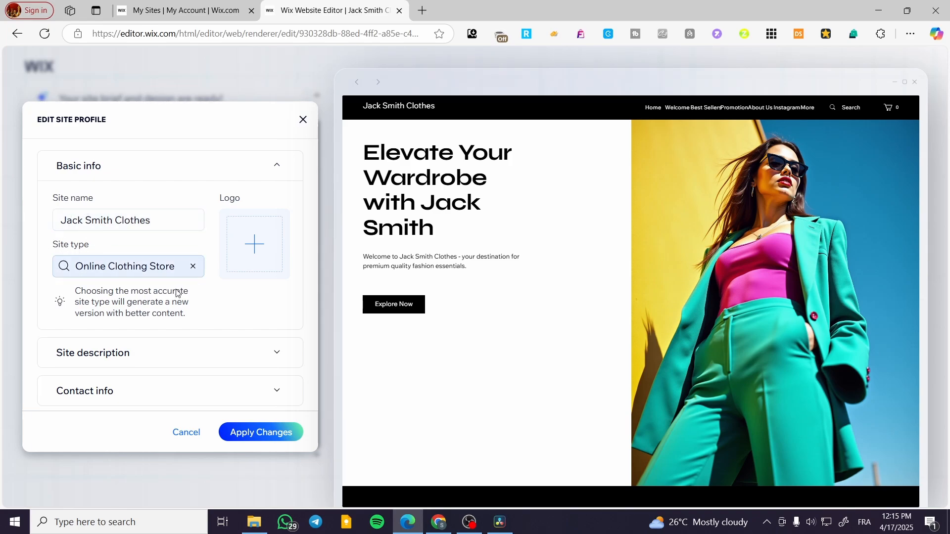
pyautogui.click(276, 353)
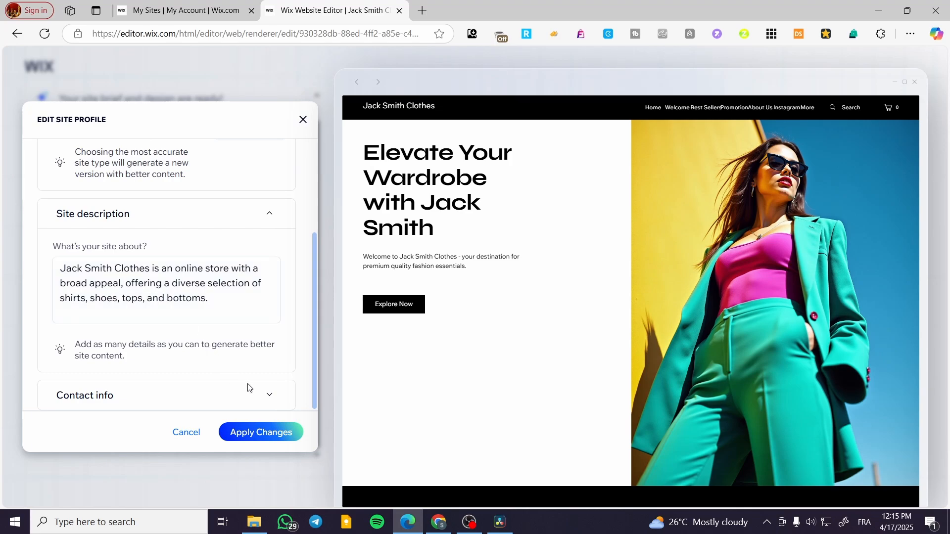
pyautogui.click(269, 395)
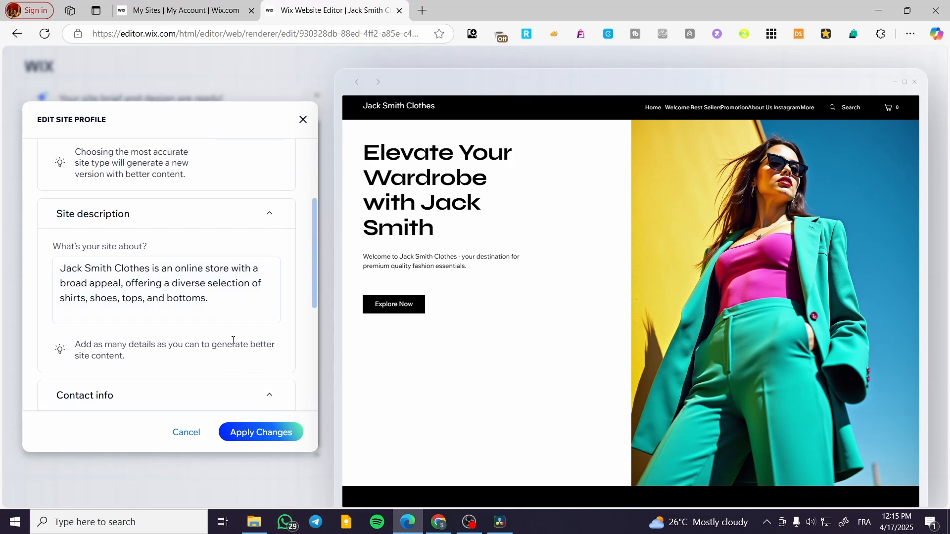
pyautogui.click(303, 119)
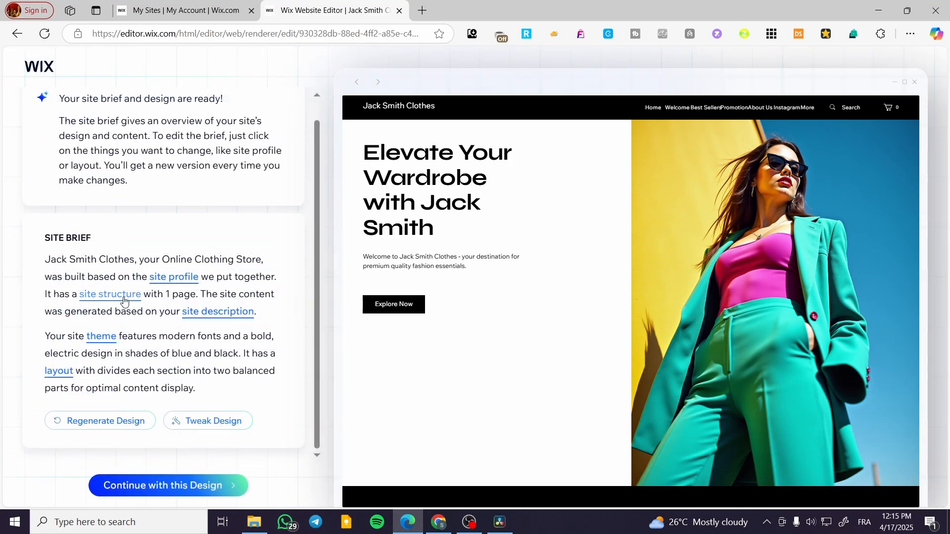
# - Open the site structure editor, review its pages, and toggle the Locations page
pyautogui.click(105, 295)
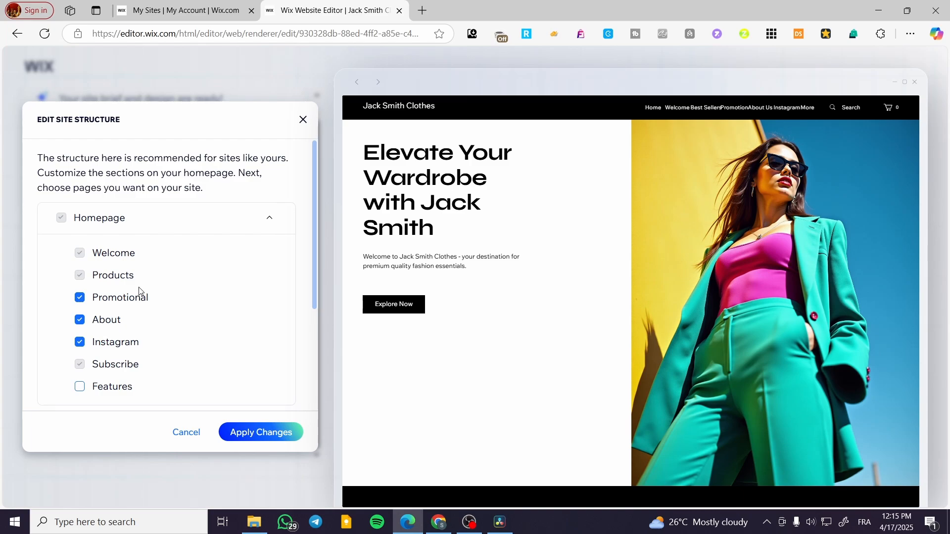
pyautogui.scroll(-3, 138, 291)
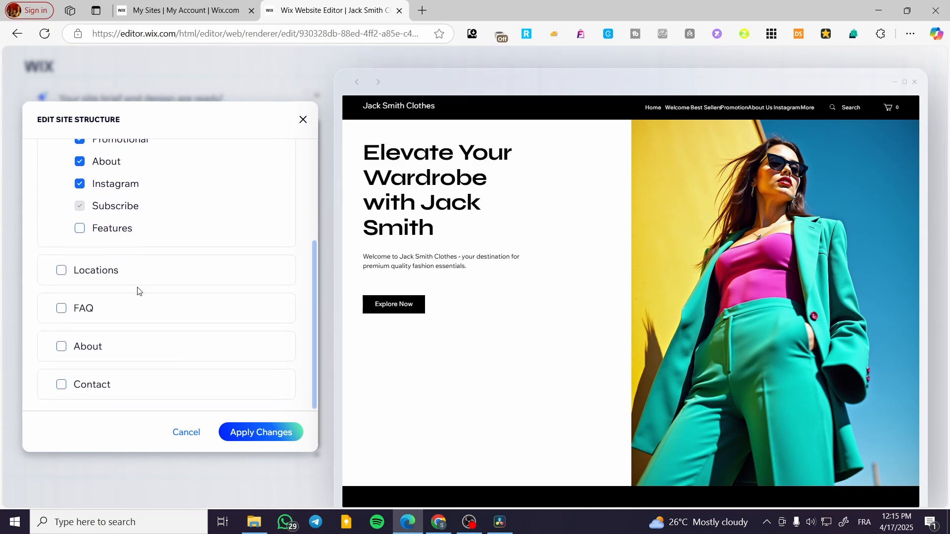
pyautogui.scroll(3, 154, 217)
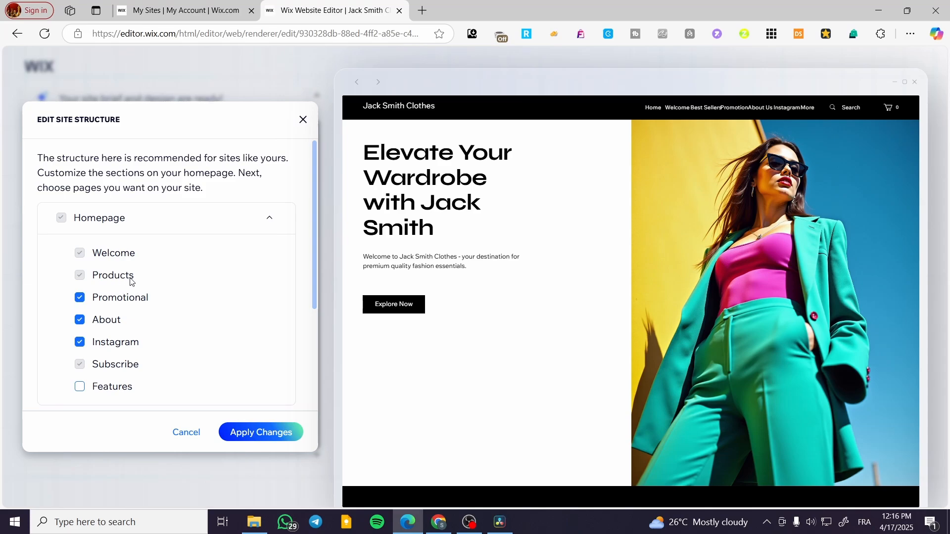
pyautogui.scroll(-1, 123, 300)
pyautogui.scroll(-5, 678, 282)
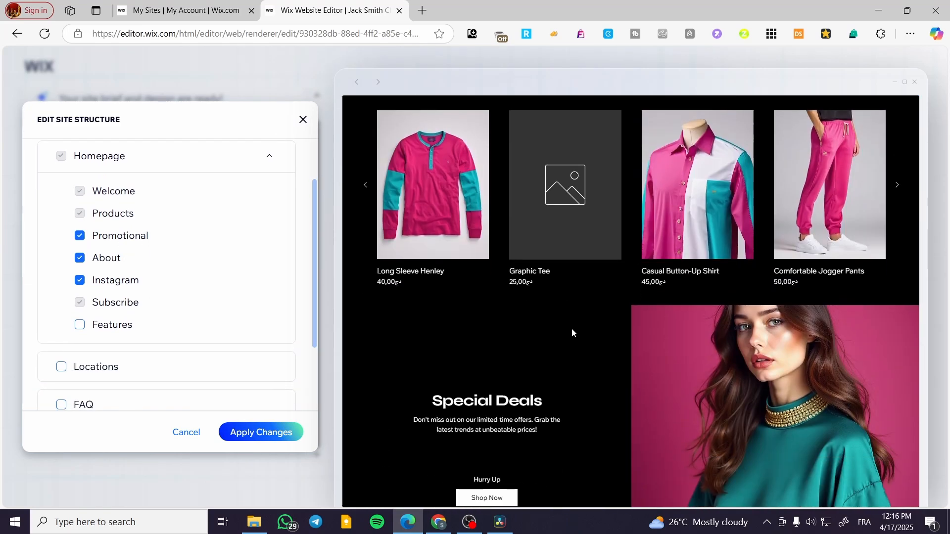
pyautogui.scroll(-5, 579, 325)
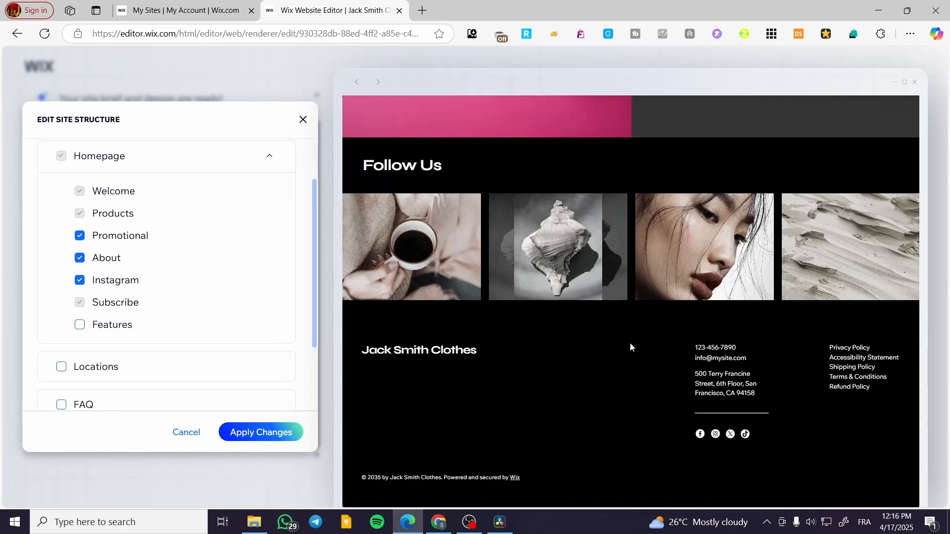
pyautogui.scroll(10, 630, 346)
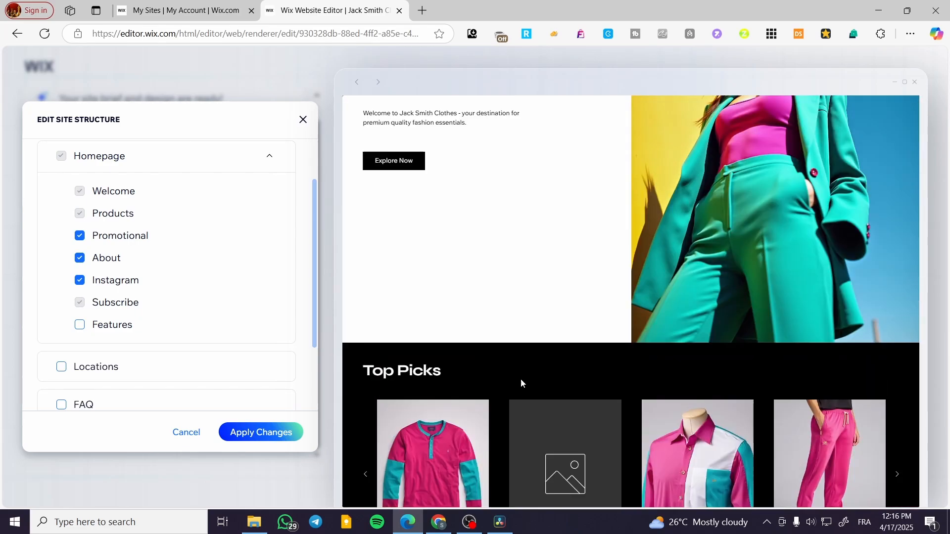
pyautogui.scroll(3, 521, 379)
pyautogui.scroll(-2, 127, 327)
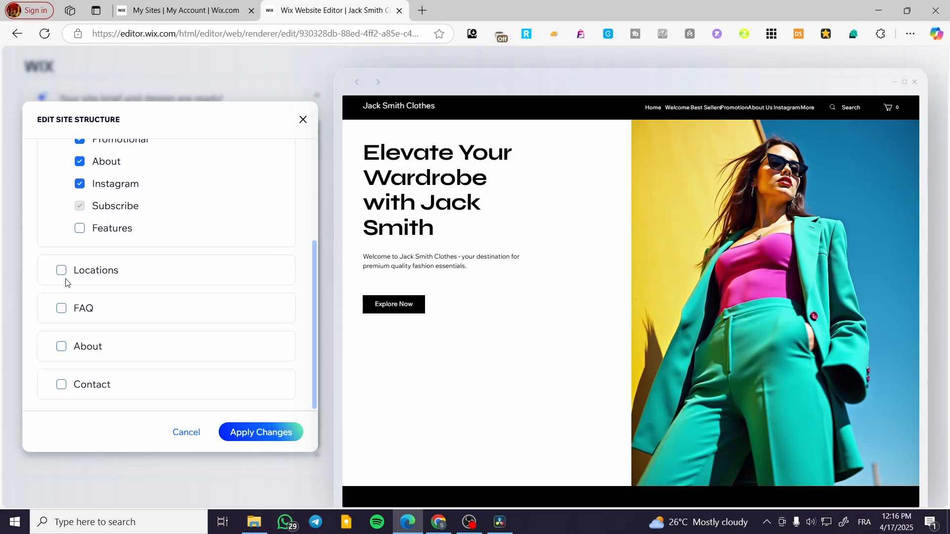
pyautogui.click(111, 278)
pyautogui.scroll(-7, 500, 322)
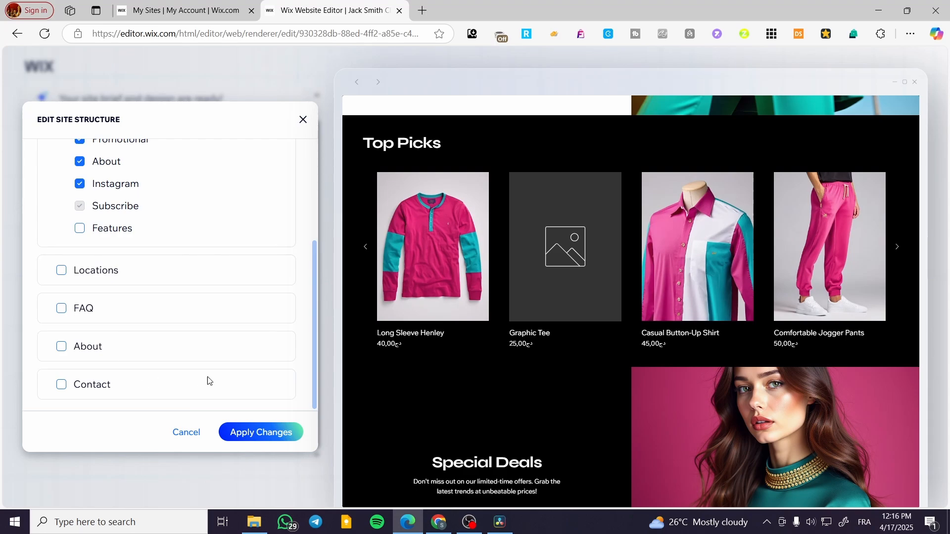
pyautogui.scroll(3, 152, 335)
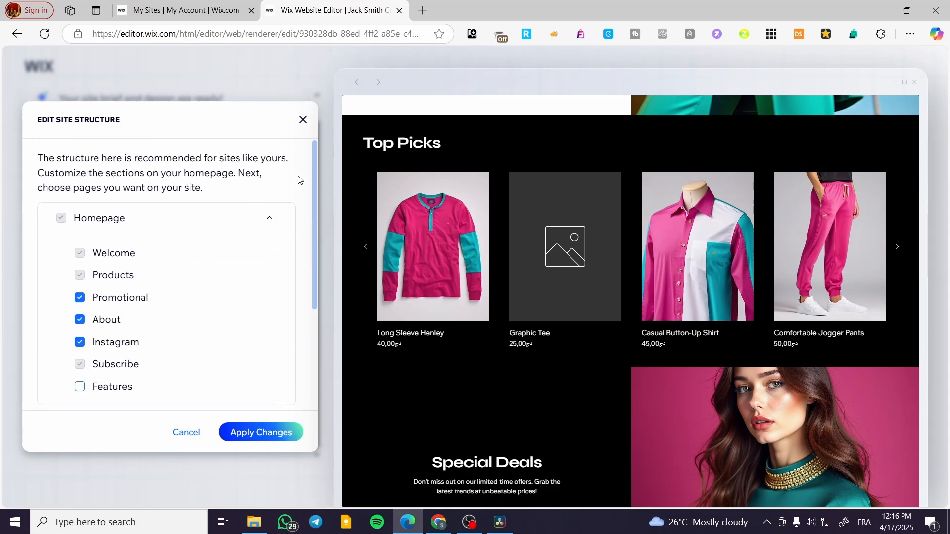
# - Collapse the Homepage section list and close the site structure editor
pyautogui.click(267, 218)
pyautogui.click(303, 120)
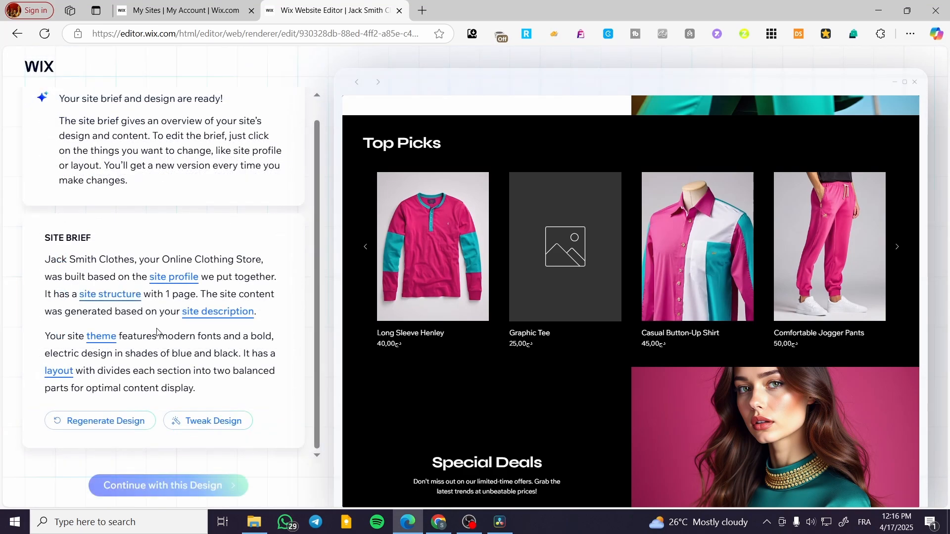
pyautogui.click(115, 297)
pyautogui.scroll(-3, 227, 317)
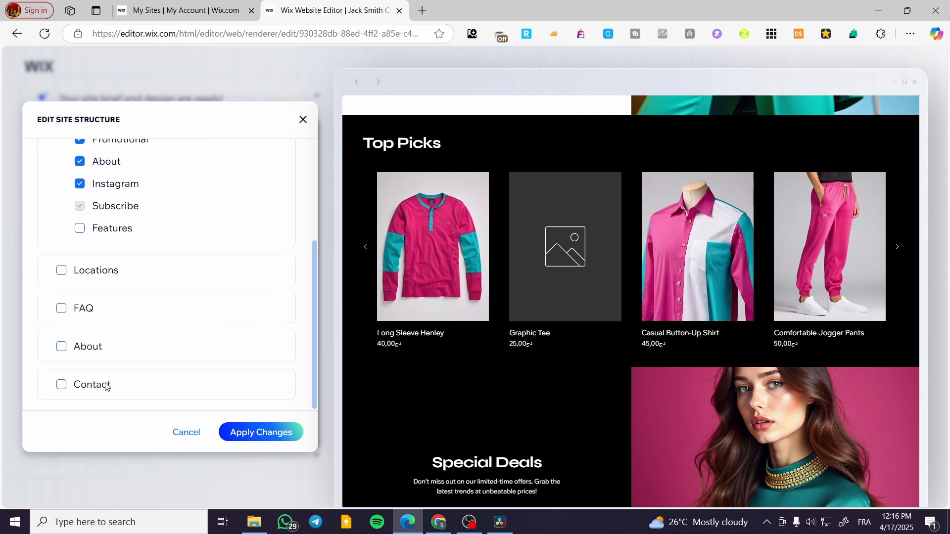
pyautogui.click(302, 120)
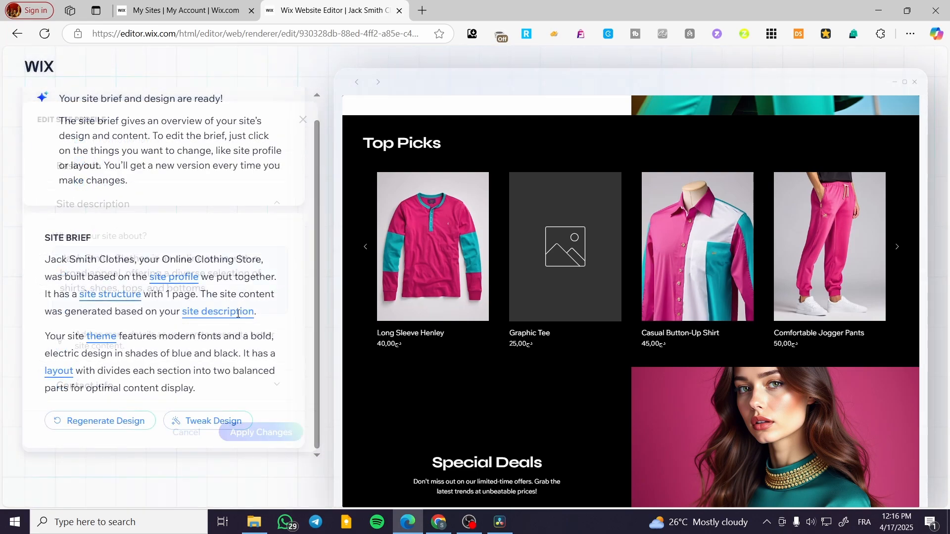
# - Open the site profile editor from the 'site description' link and close it unchanged
pyautogui.click(238, 317)
pyautogui.click(303, 120)
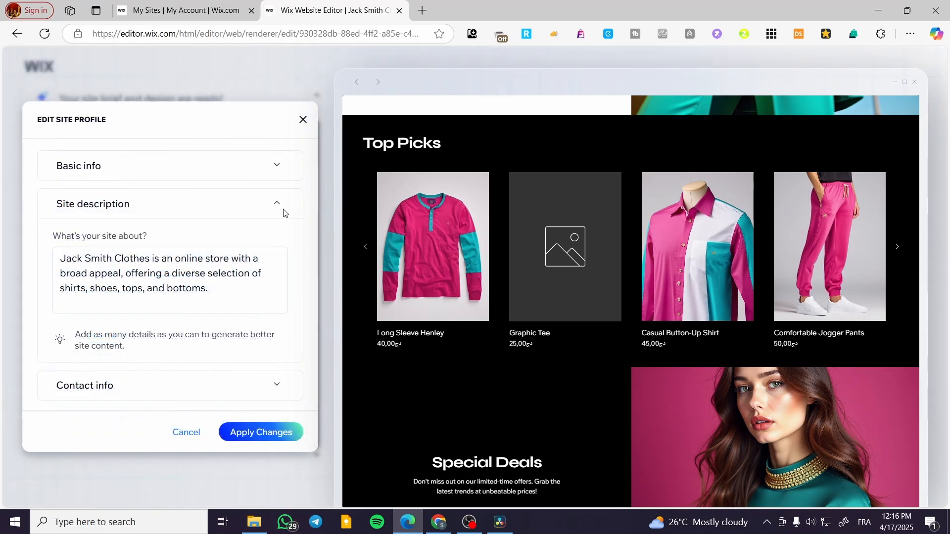
pyautogui.click(301, 122)
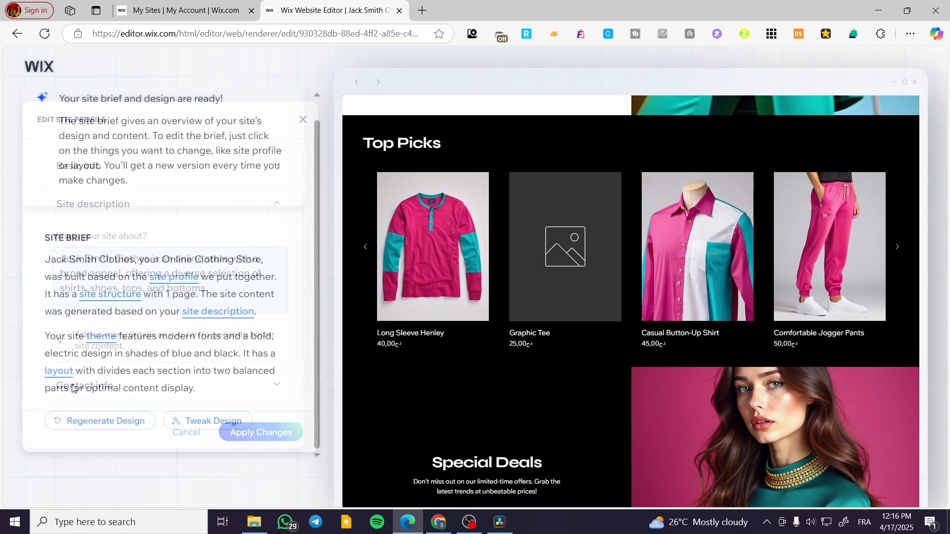
# - Ask Change Site Theme to 'change the back ground to another color'
pyautogui.click(102, 338)
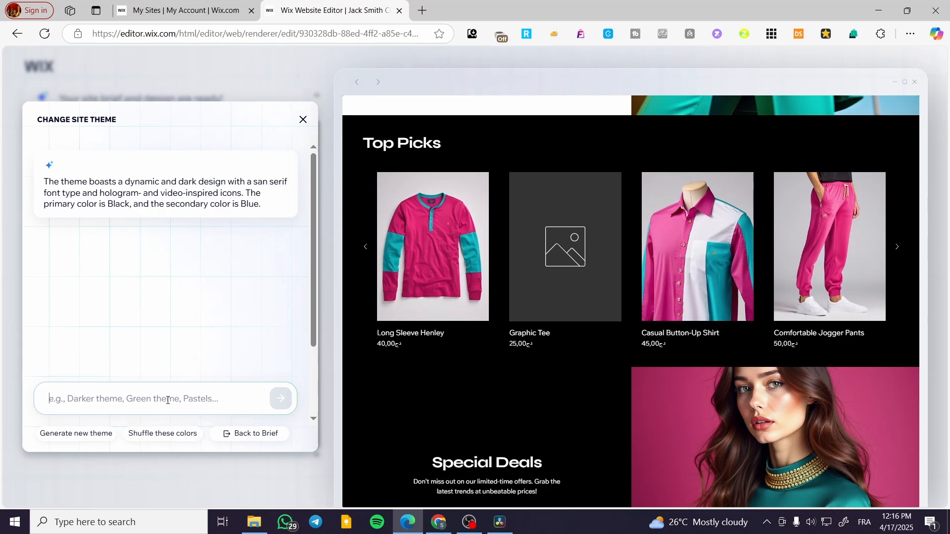
pyautogui.write('a')
pyautogui.press('BackSpace')
pyautogui.write('chnage')
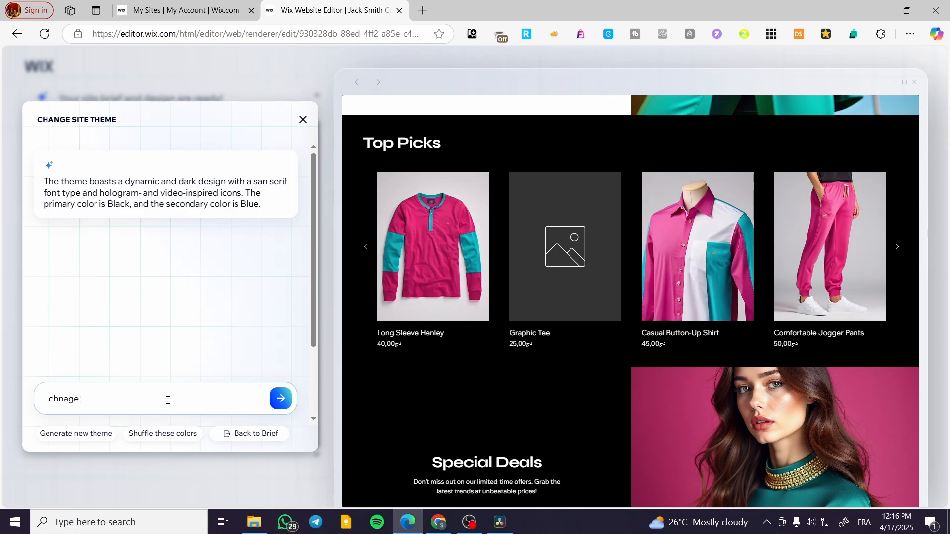
pyautogui.press('BackSpace')
pyautogui.press('BackSpace')
pyautogui.press('BackSpace')
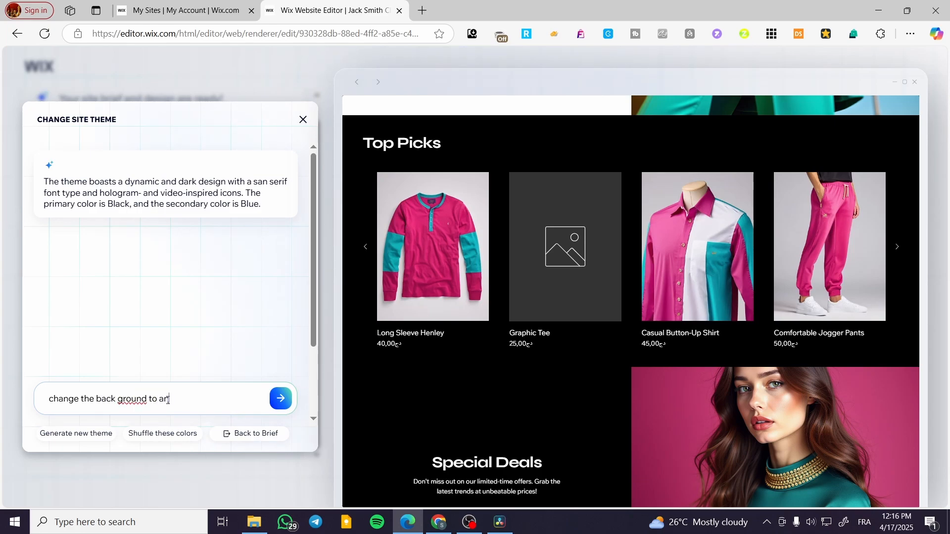
pyautogui.write('ther color')
pyautogui.press('Return')
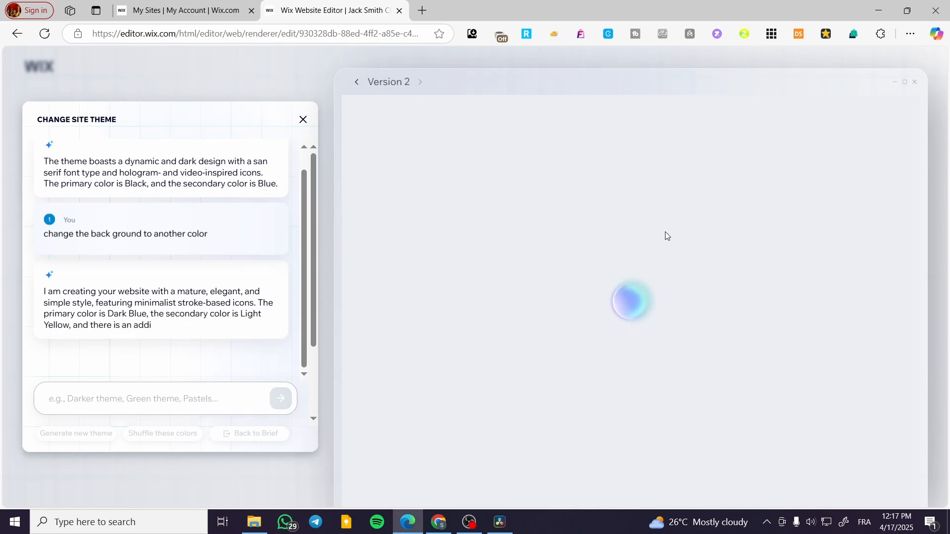
# - Scroll through the cream and dark blue Version 2 preview
pyautogui.moveTo(381, 87)
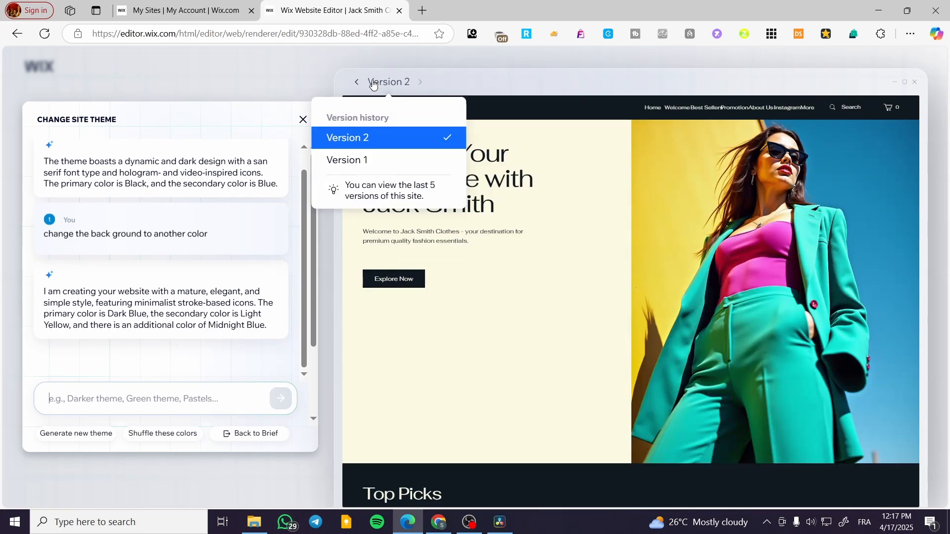
pyautogui.scroll(-10, 560, 332)
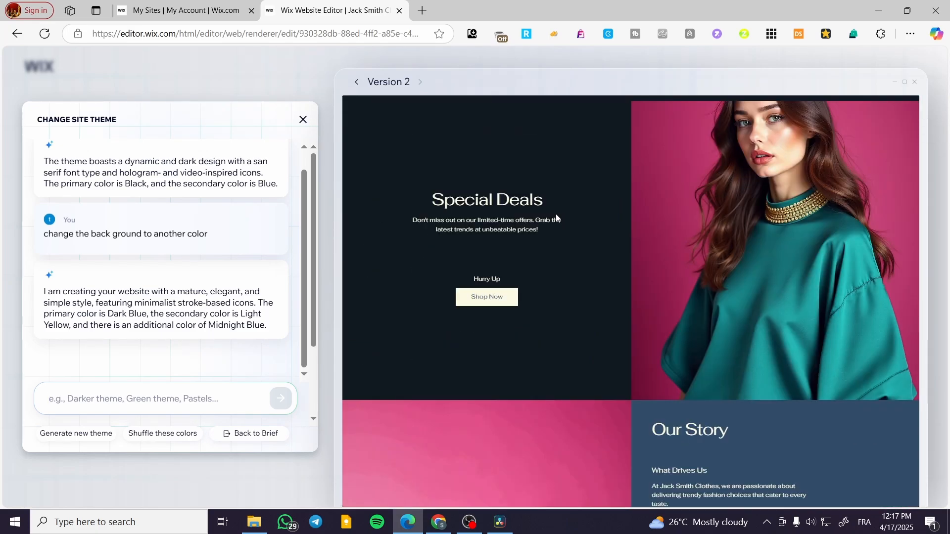
pyautogui.scroll(3, 537, 303)
pyautogui.scroll(-8, 559, 256)
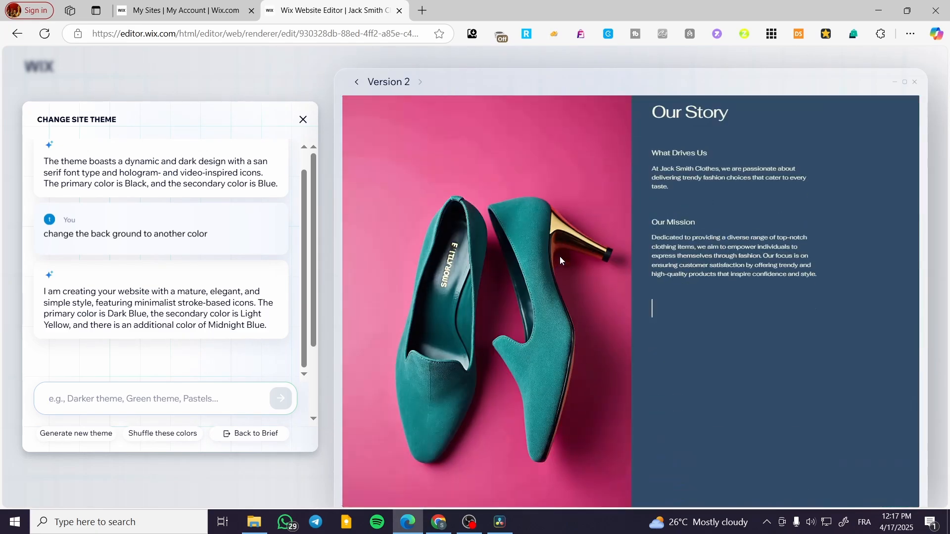
pyautogui.scroll(-3, 708, 296)
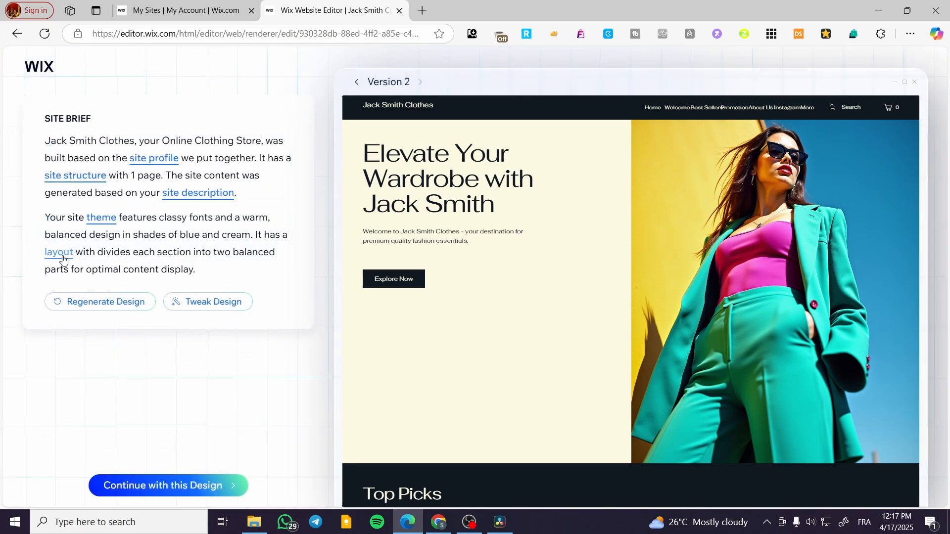
pyautogui.click(62, 256)
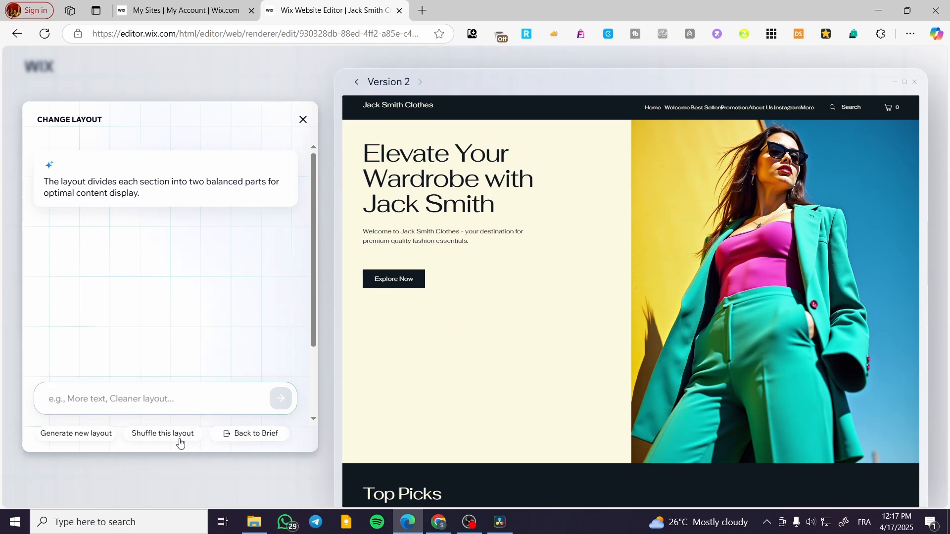
pyautogui.click(303, 120)
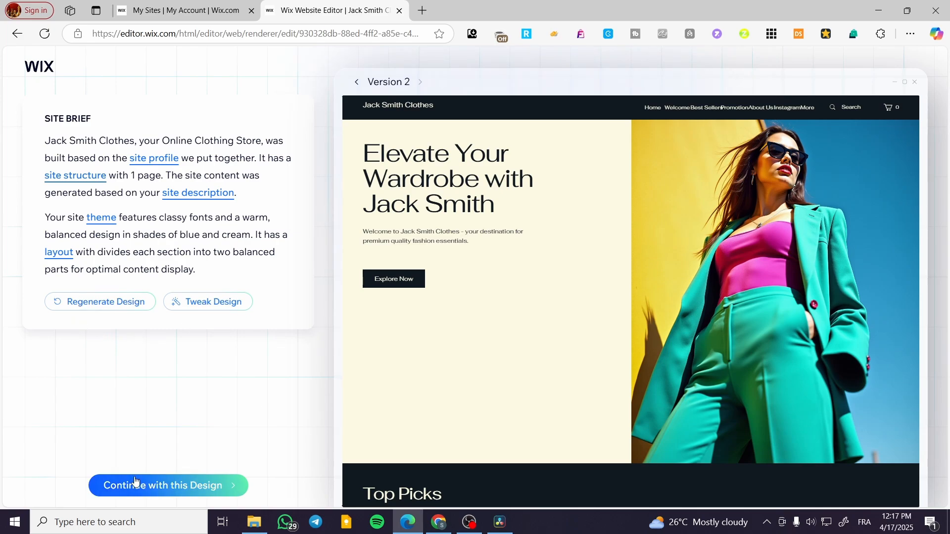
# - Accept the Version 2 design and continue past the domain panel into the editor
pyautogui.click(174, 486)
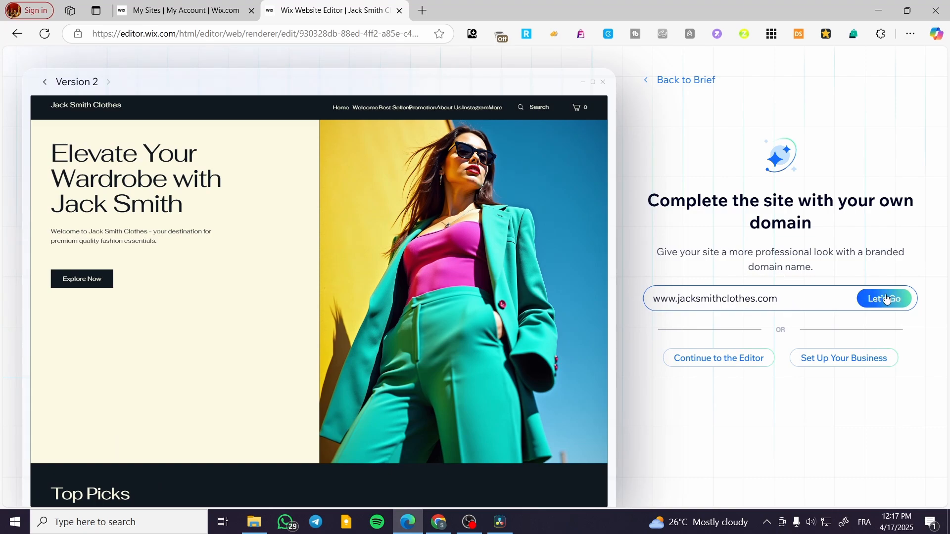
pyautogui.click(723, 368)
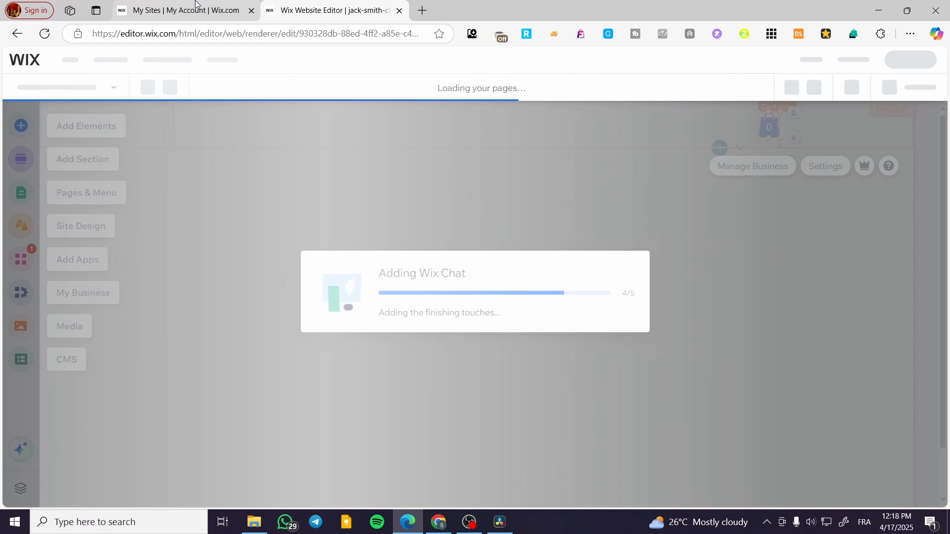
# - Reload the My Sites tab, dismiss the partner popup, and go to the main page
pyautogui.click(196, 4)
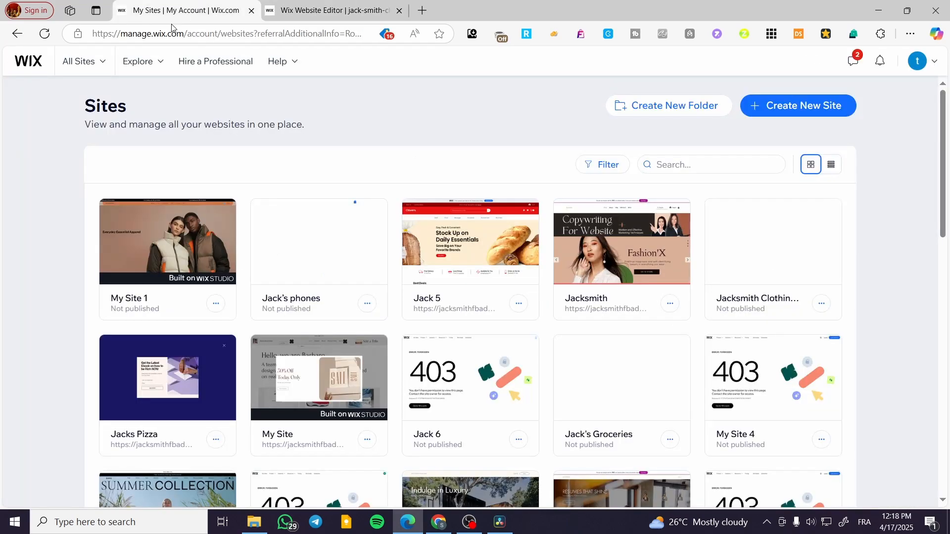
pyautogui.click(43, 34)
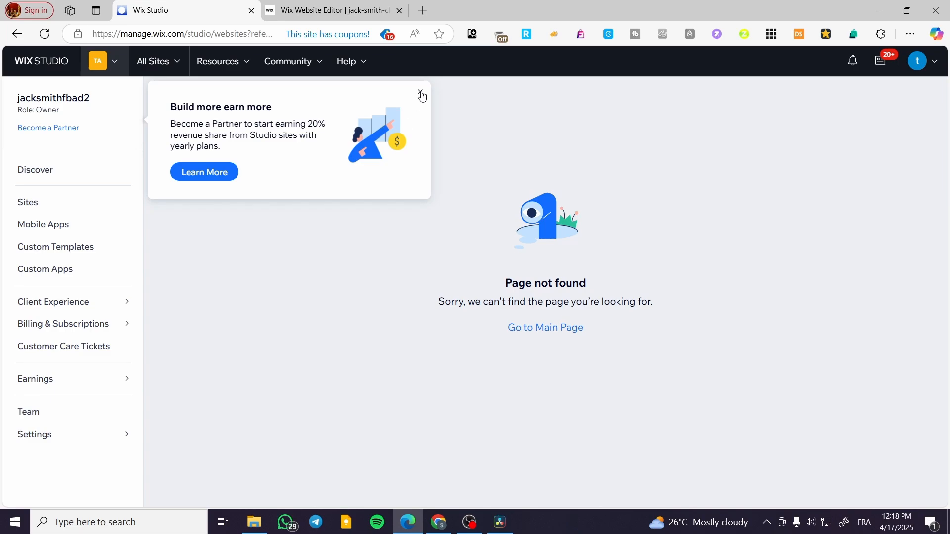
pyautogui.click(421, 95)
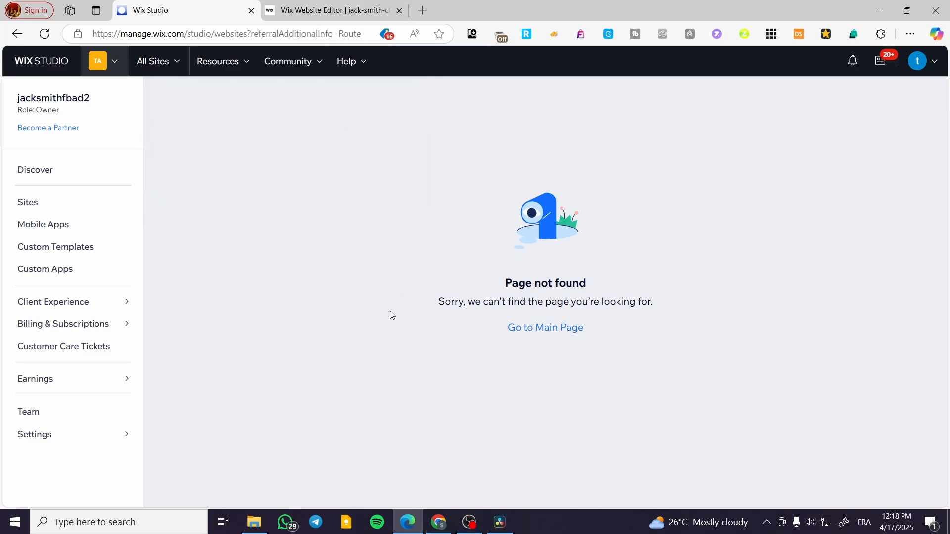
pyautogui.click(540, 328)
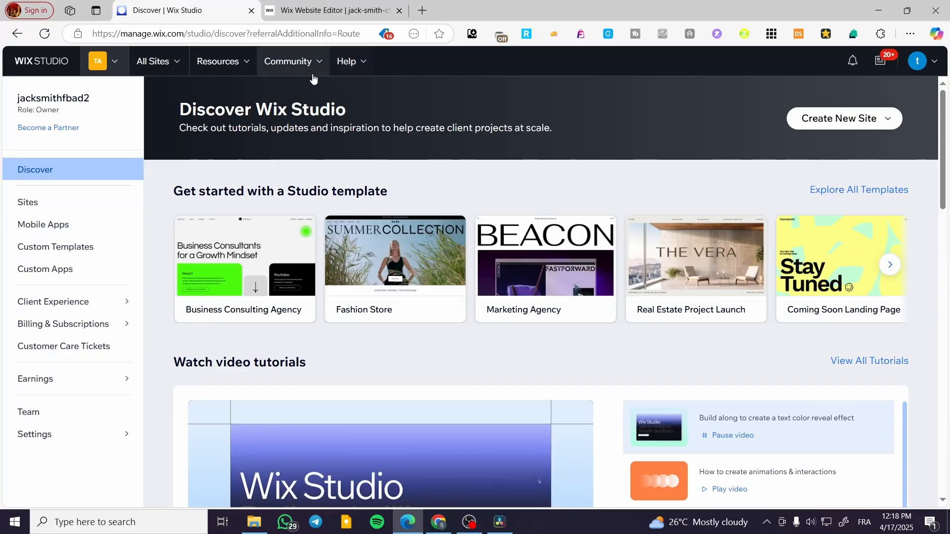
# - Open the workspaces list and go to All Sites
pyautogui.moveTo(411, 271)
pyautogui.scroll(-5, 485, 319)
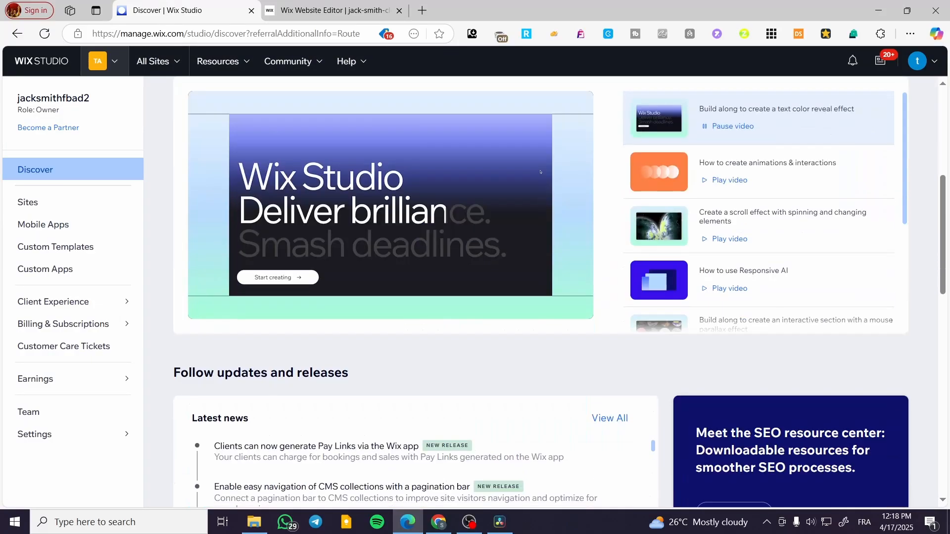
pyautogui.scroll(6, 296, 277)
pyautogui.click(120, 61)
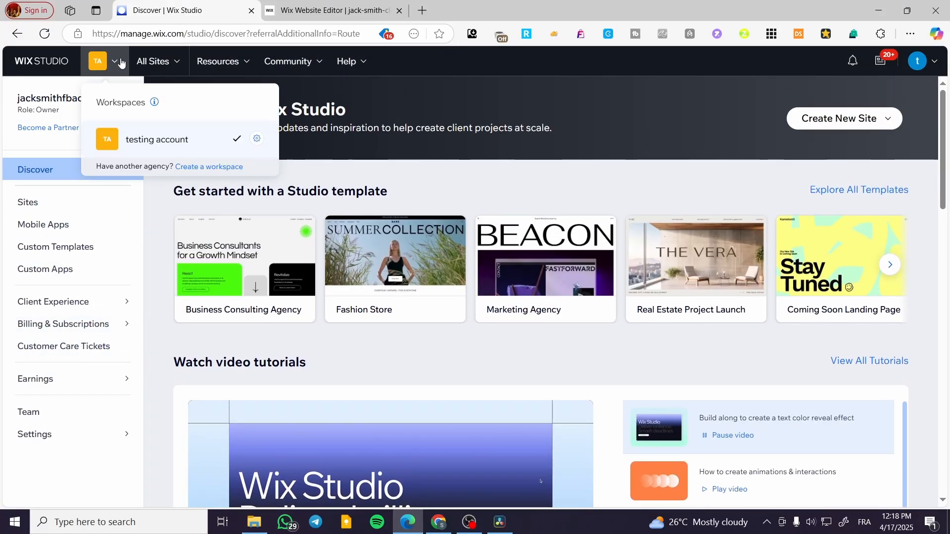
pyautogui.click(173, 57)
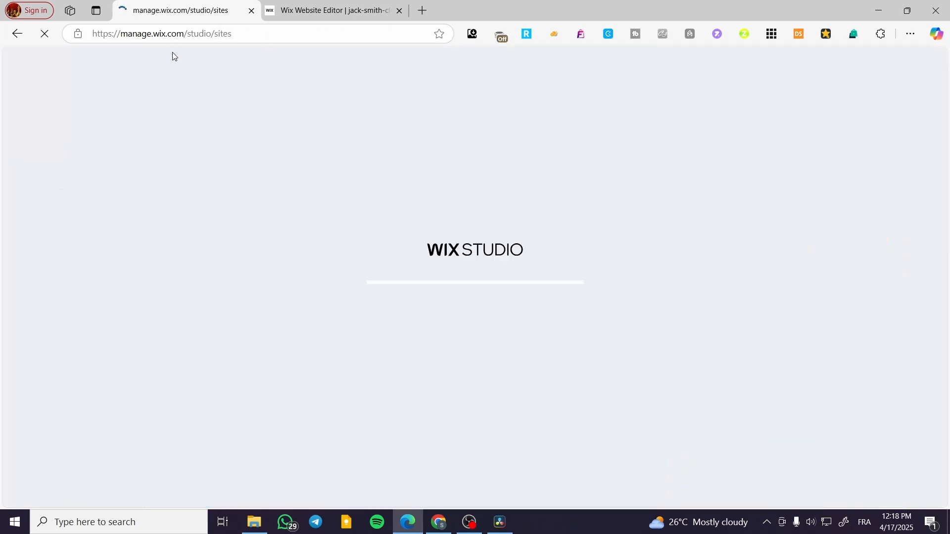
pyautogui.moveTo(184, 69)
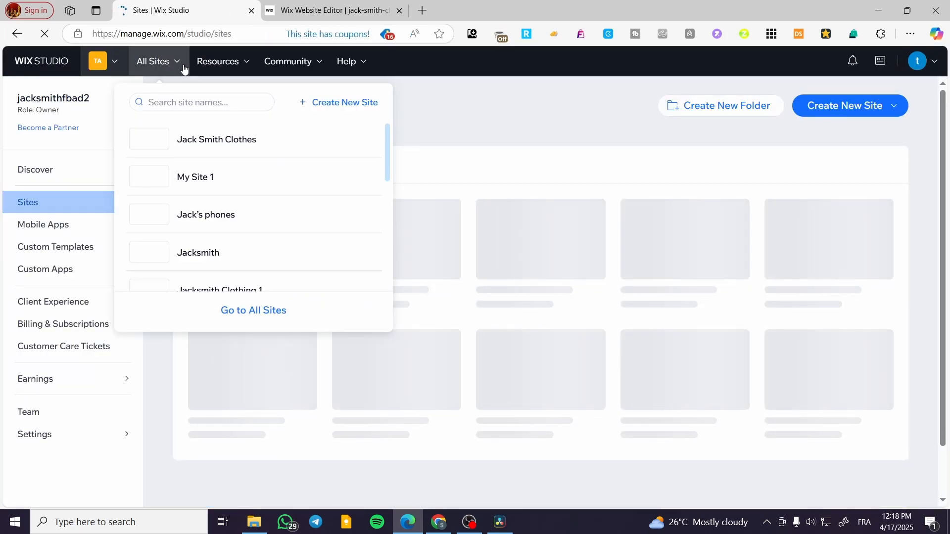
# - Open the Jack Smith Clothes dashboard, then return to the loading editor tab
pyautogui.click(229, 144)
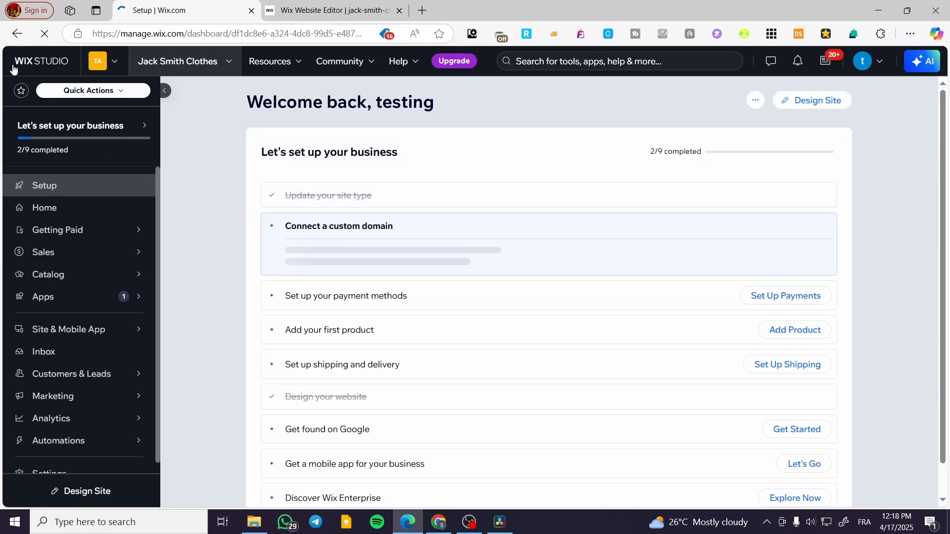
pyautogui.click(374, 3)
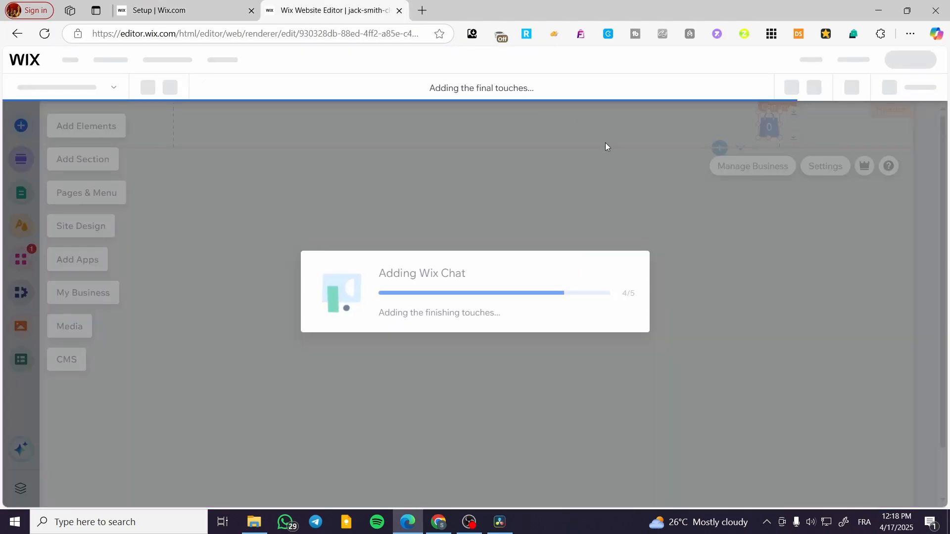